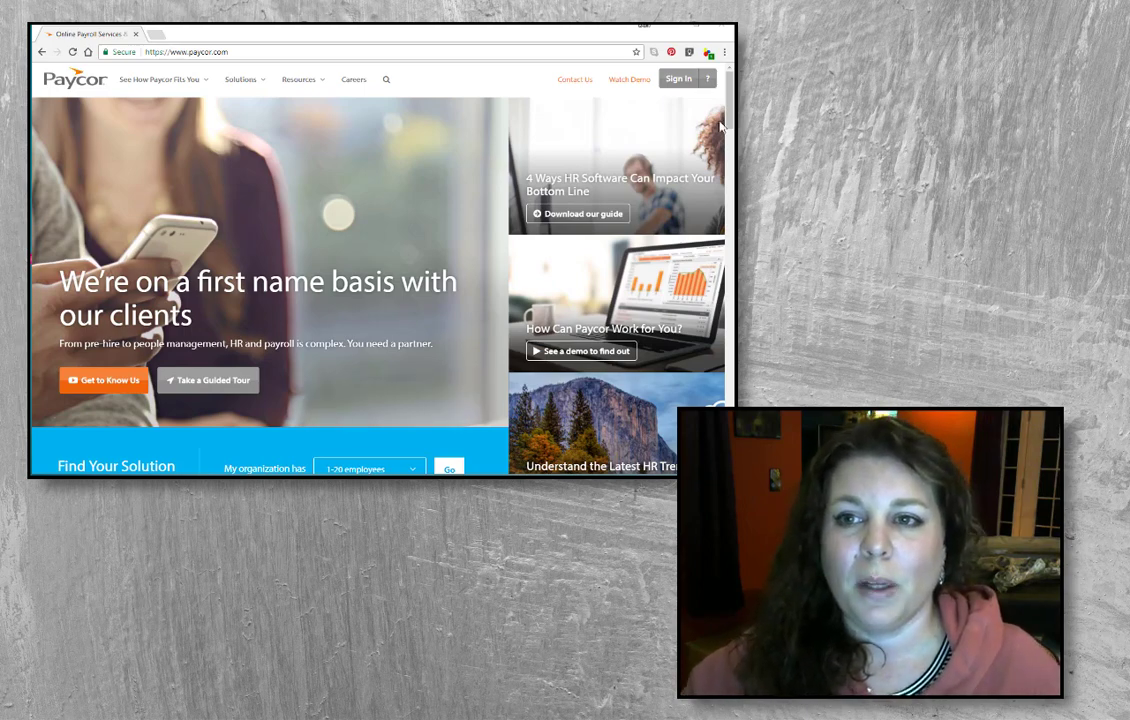
Step: Sign in to Paycor and look through the company news, documents and links on the HR home page
{"action": "left_click", "coordinate": [675, 88]}
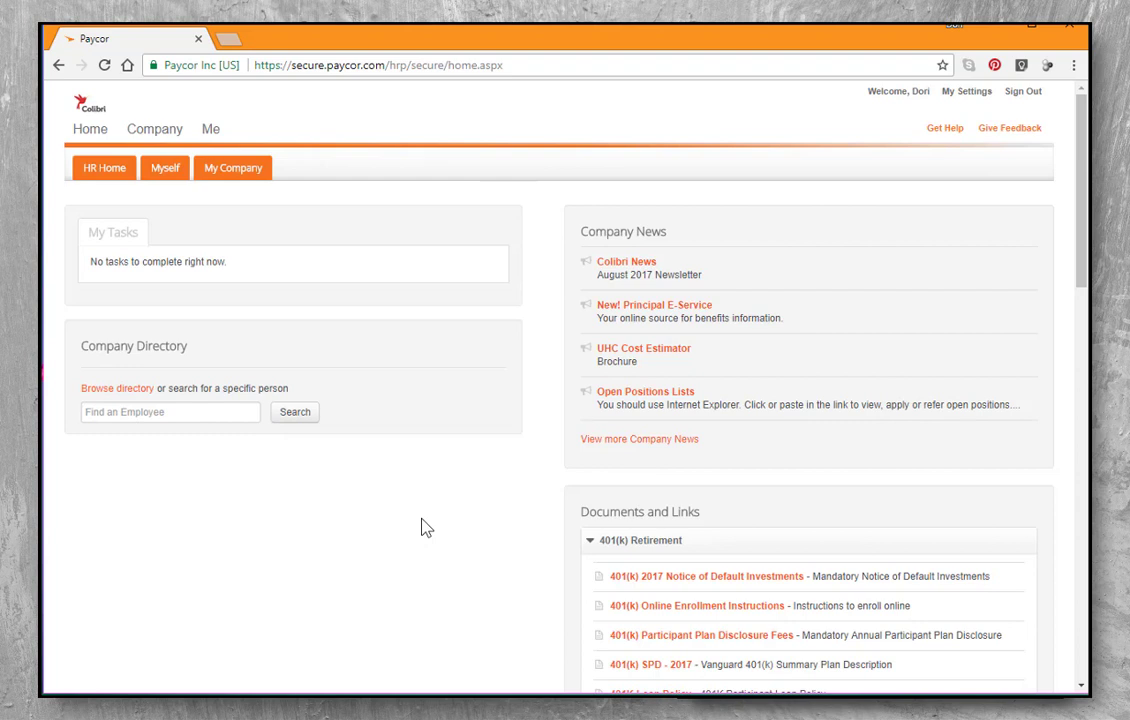
{"action": "scroll", "coordinate": [424, 528], "scroll_direction": "down", "scroll_amount": 1}
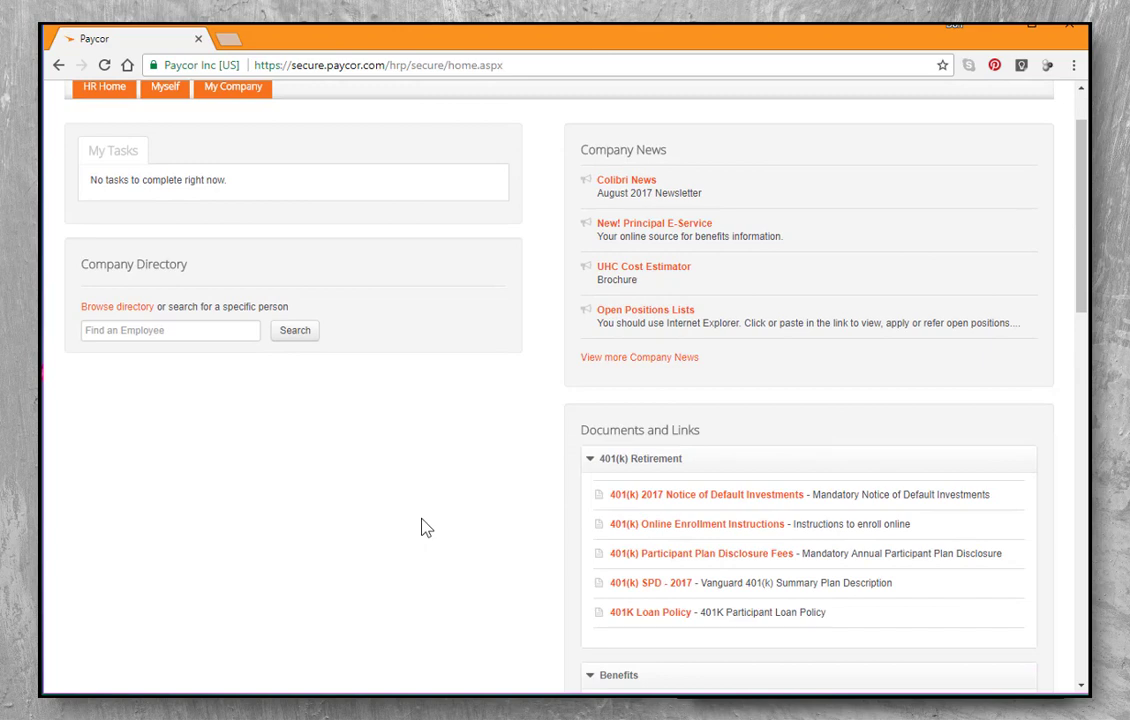
{"action": "scroll", "coordinate": [424, 528], "scroll_direction": "down", "scroll_amount": 8}
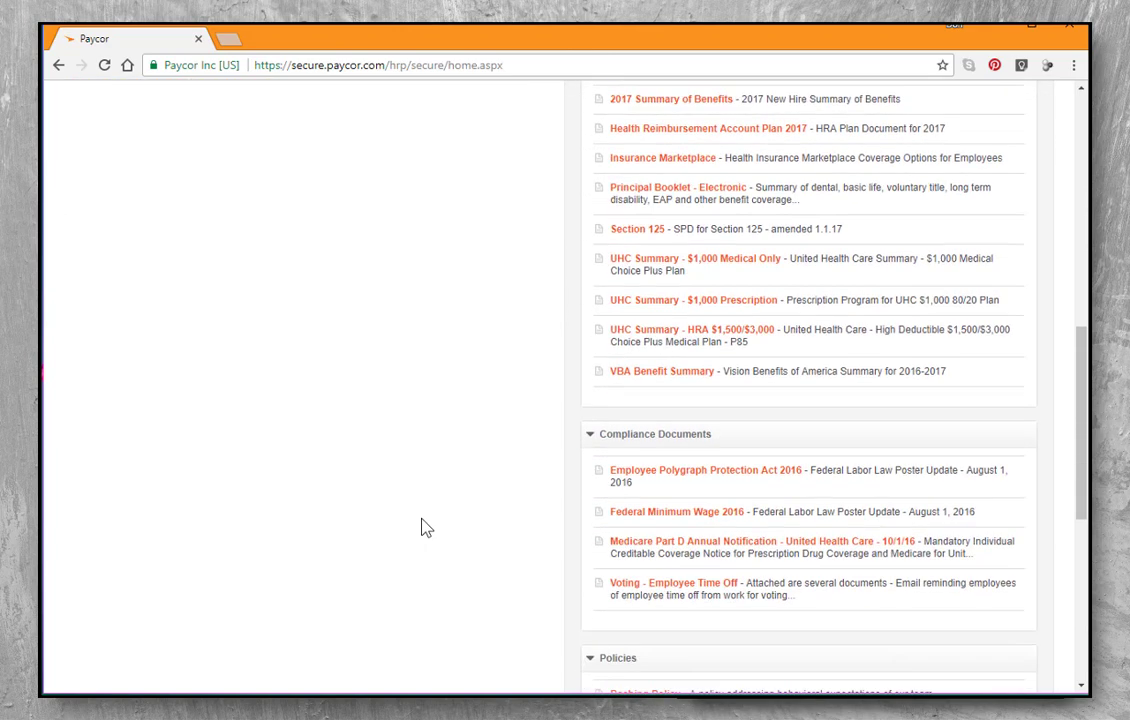
{"action": "scroll", "coordinate": [424, 528], "scroll_direction": "down", "scroll_amount": 2}
{"action": "scroll", "coordinate": [424, 528], "scroll_direction": "down", "scroll_amount": 3}
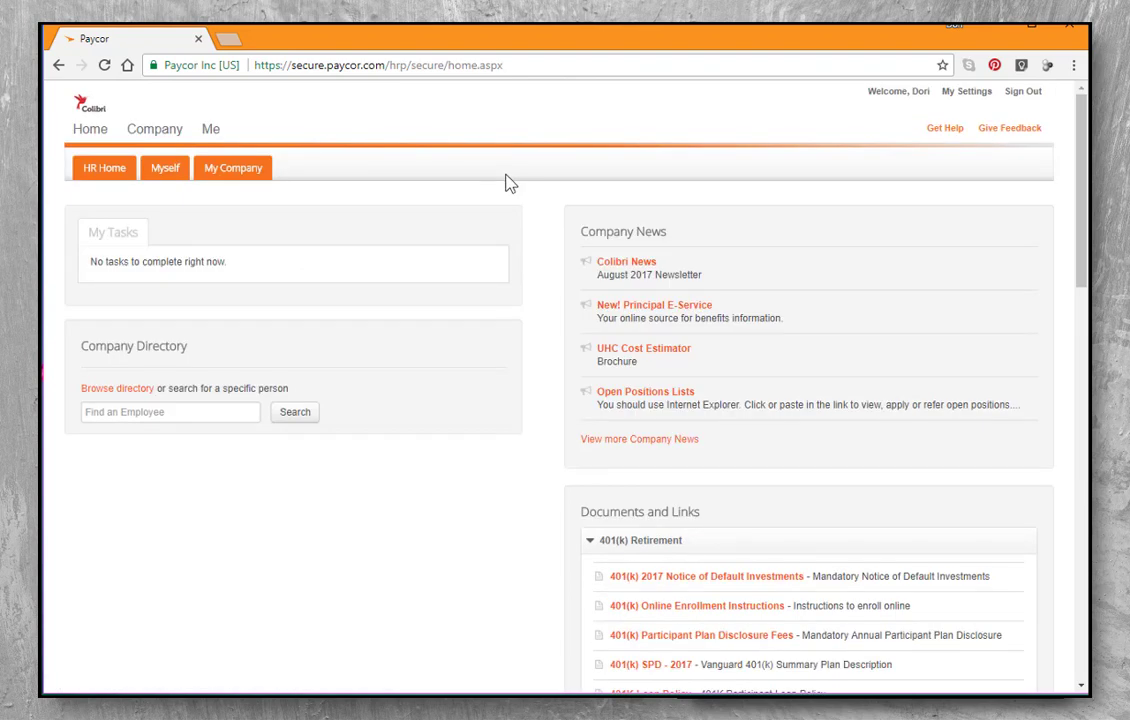
Step: Open the employee's own Time and Attendance page and bring up the weekly worksheet
{"action": "left_click", "coordinate": [212, 136]}
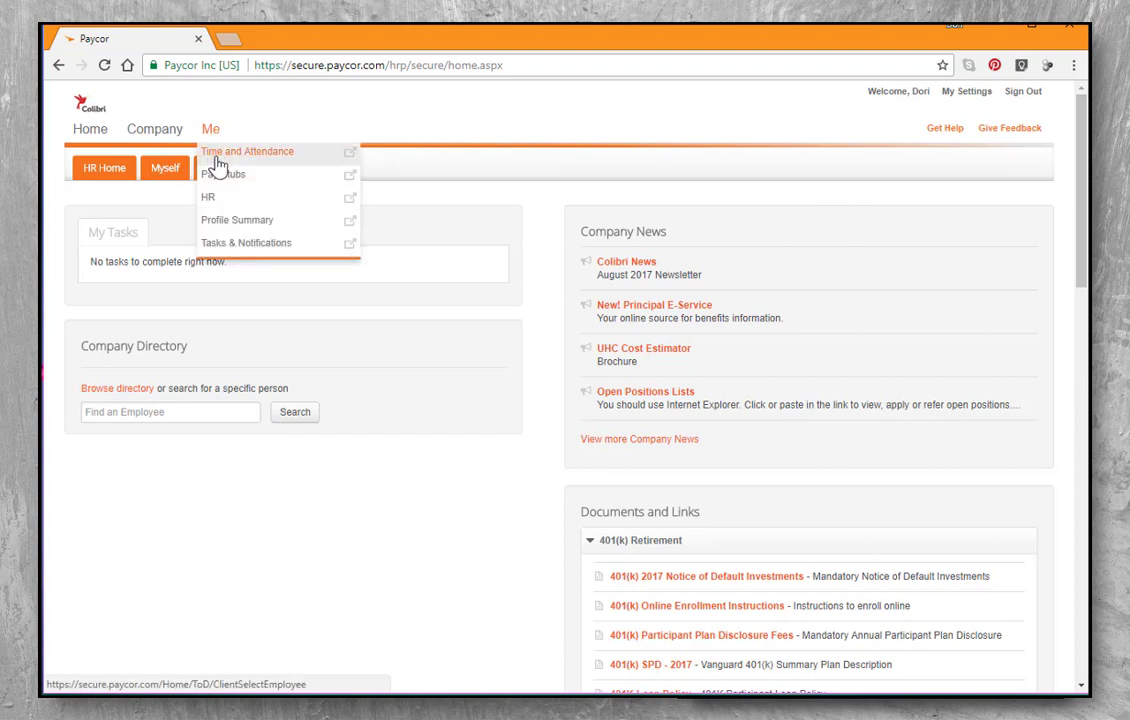
{"action": "left_click", "coordinate": [218, 163]}
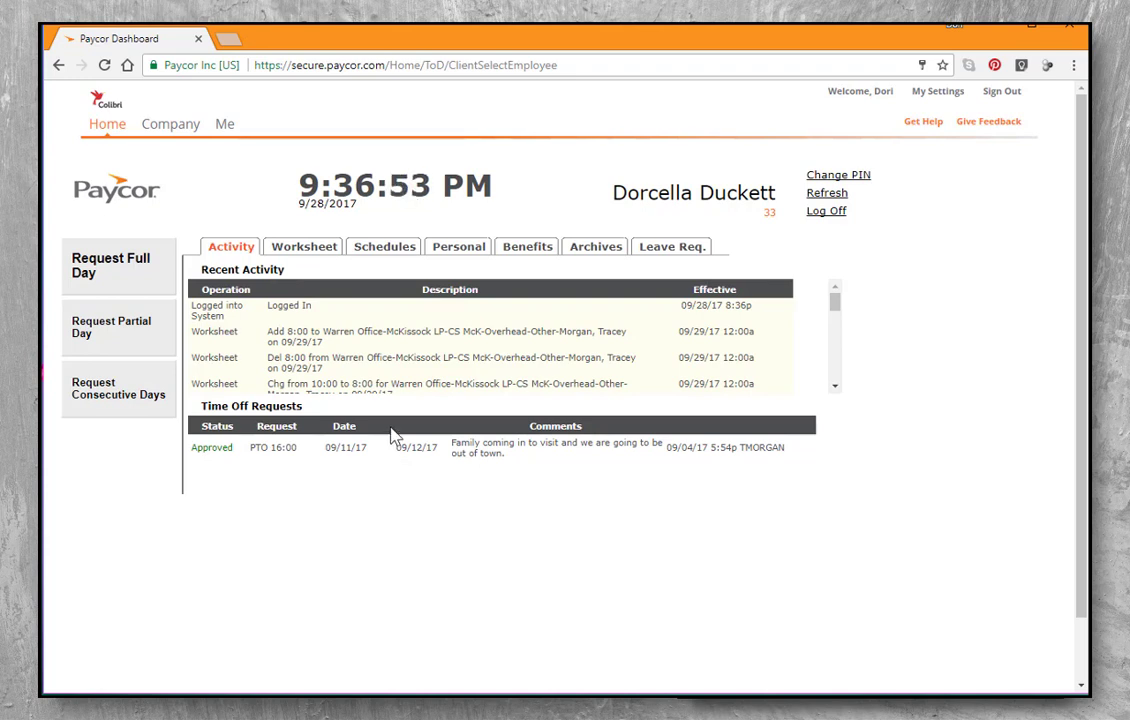
{"action": "left_click", "coordinate": [318, 250]}
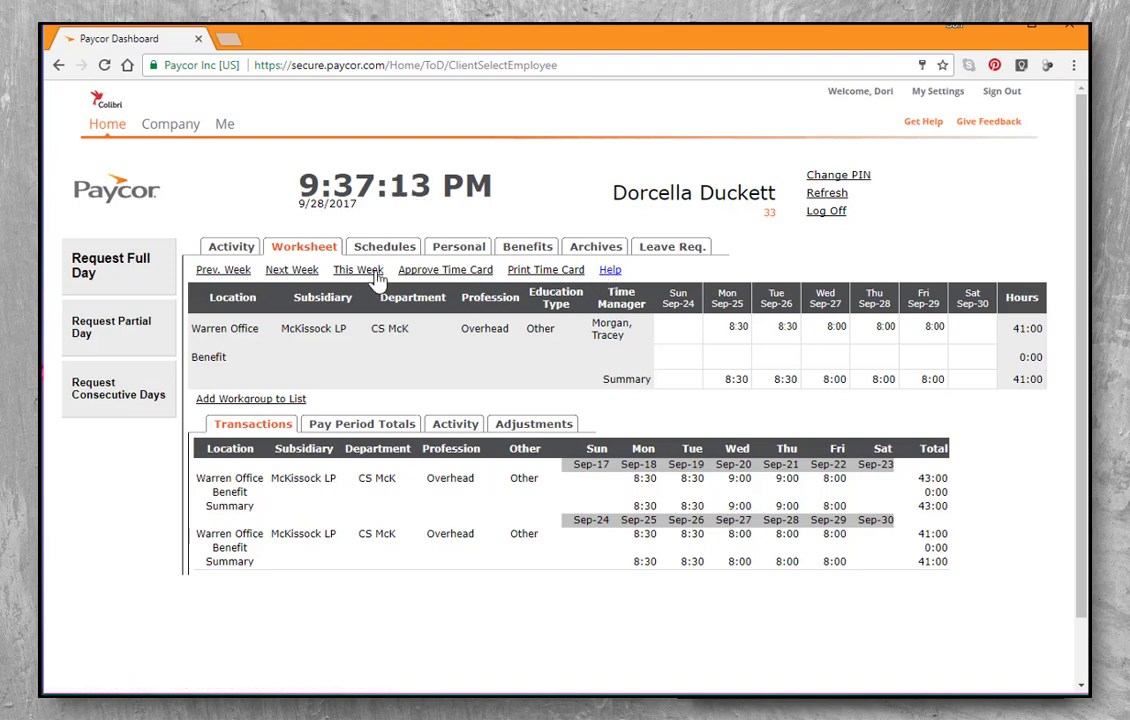
{"action": "left_click", "coordinate": [226, 271]}
{"action": "left_click", "coordinate": [228, 272]}
Step: Enter 4 hours for Sunday Sep-24 in the worksheet's Warren Office row
{"action": "left_click", "coordinate": [678, 330]}
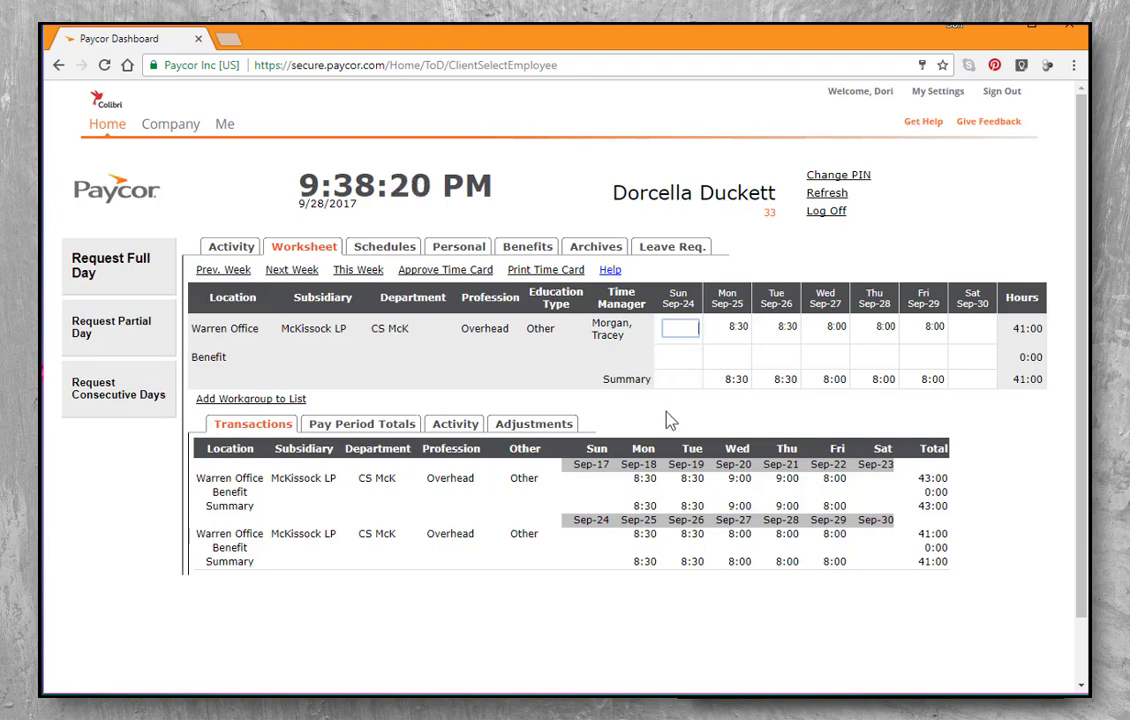
{"action": "type", "text": "4"}
{"action": "key", "text": "Return"}
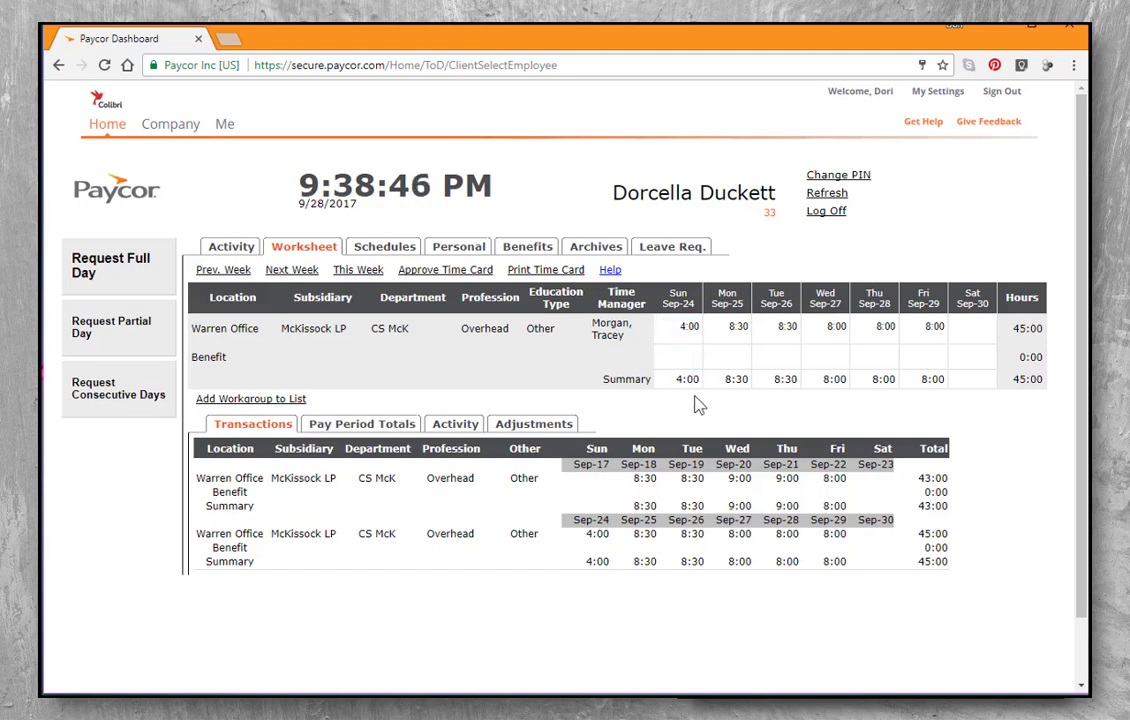
Step: Clear the Sunday Sep-24 hours in the Warren Office row by setting them to 0
{"action": "left_click", "coordinate": [690, 331]}
{"action": "key", "text": "BackSpace"}
{"action": "type", "text": "0"}
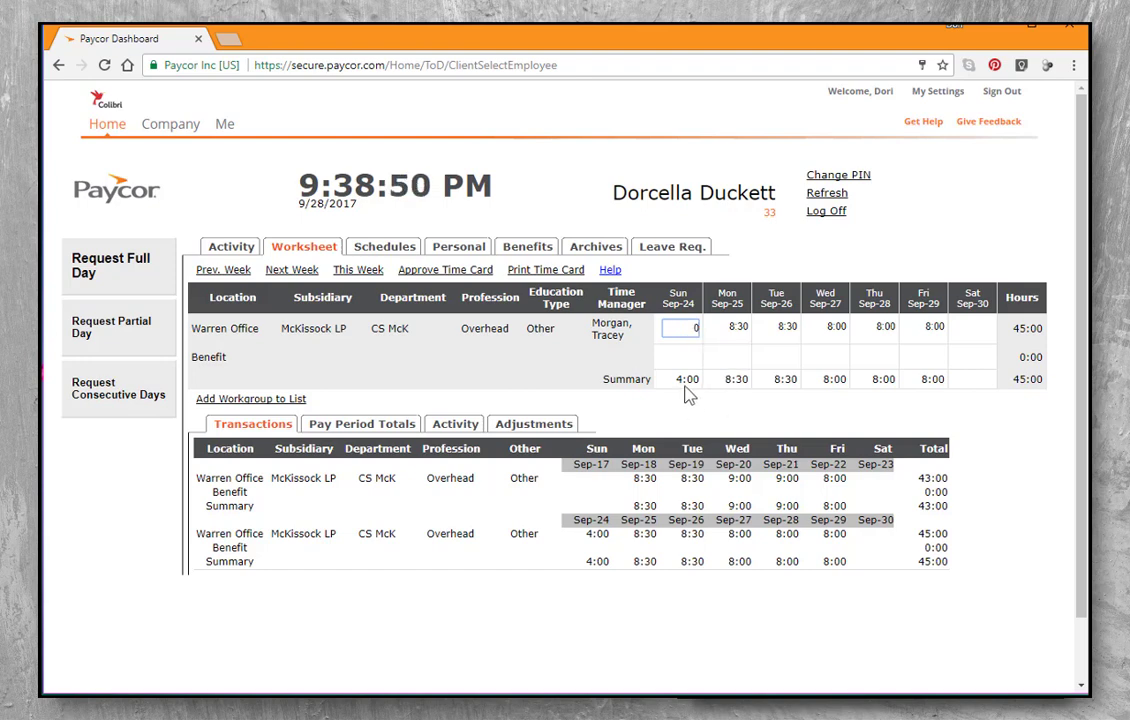
{"action": "left_click", "coordinate": [697, 418]}
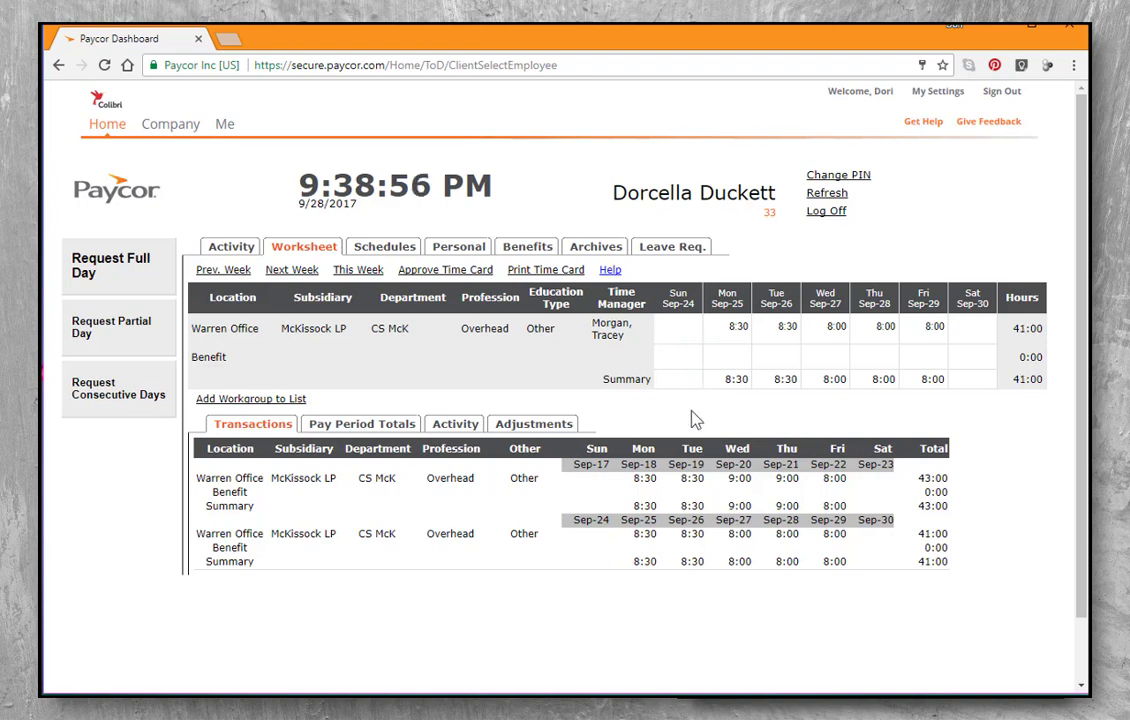
Step: Enter 2 hours for Sunday Sep-24 in the Warren Office row of the worksheet
{"action": "left_click", "coordinate": [672, 331]}
{"action": "type", "text": "2"}
{"action": "left_click", "coordinate": [708, 423]}
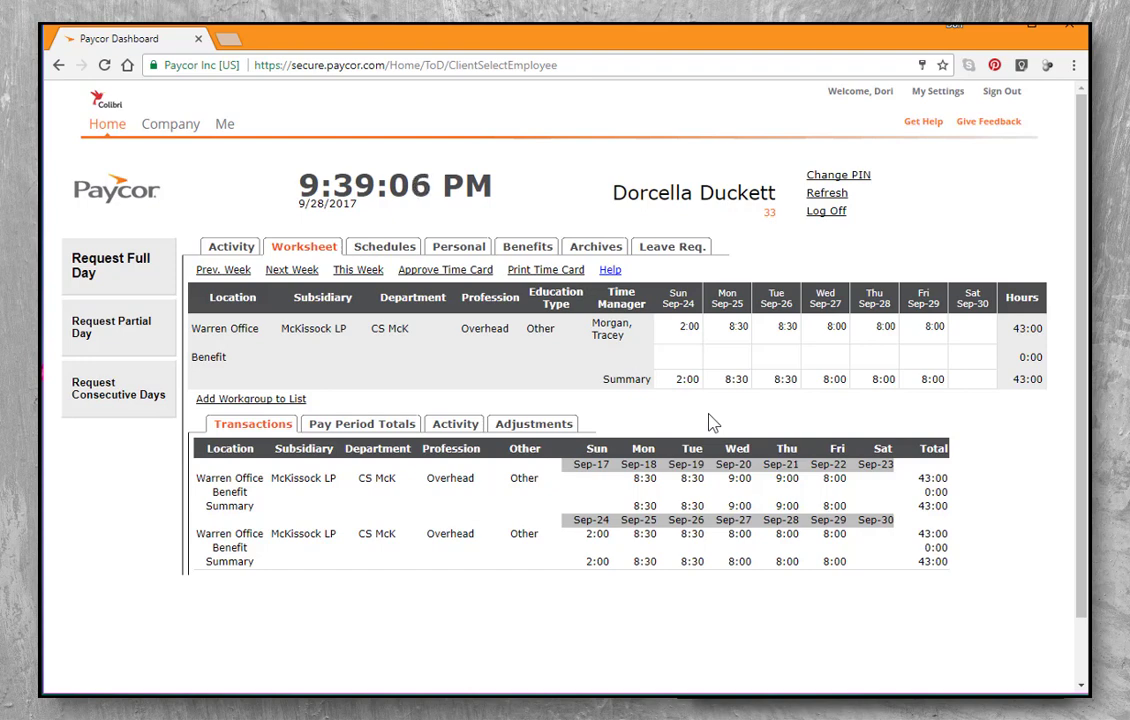
Step: Set the Warren Office hours for Sunday Sep-24 back to 0
{"action": "left_click", "coordinate": [680, 327]}
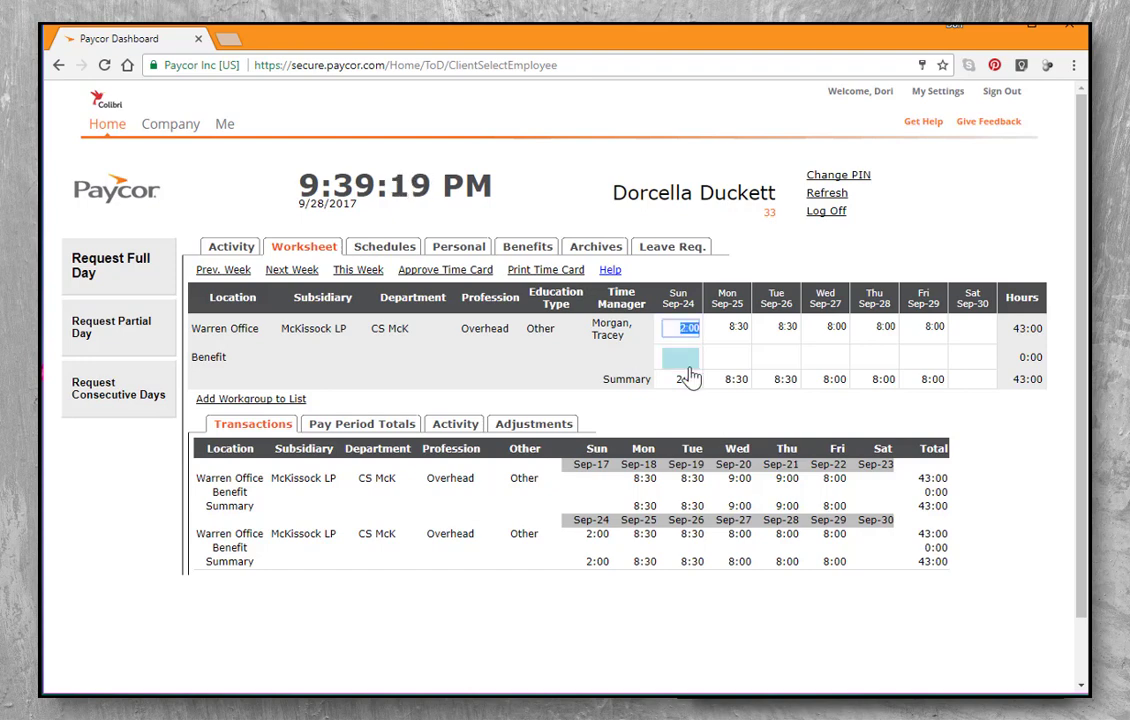
{"action": "type", "text": "0"}
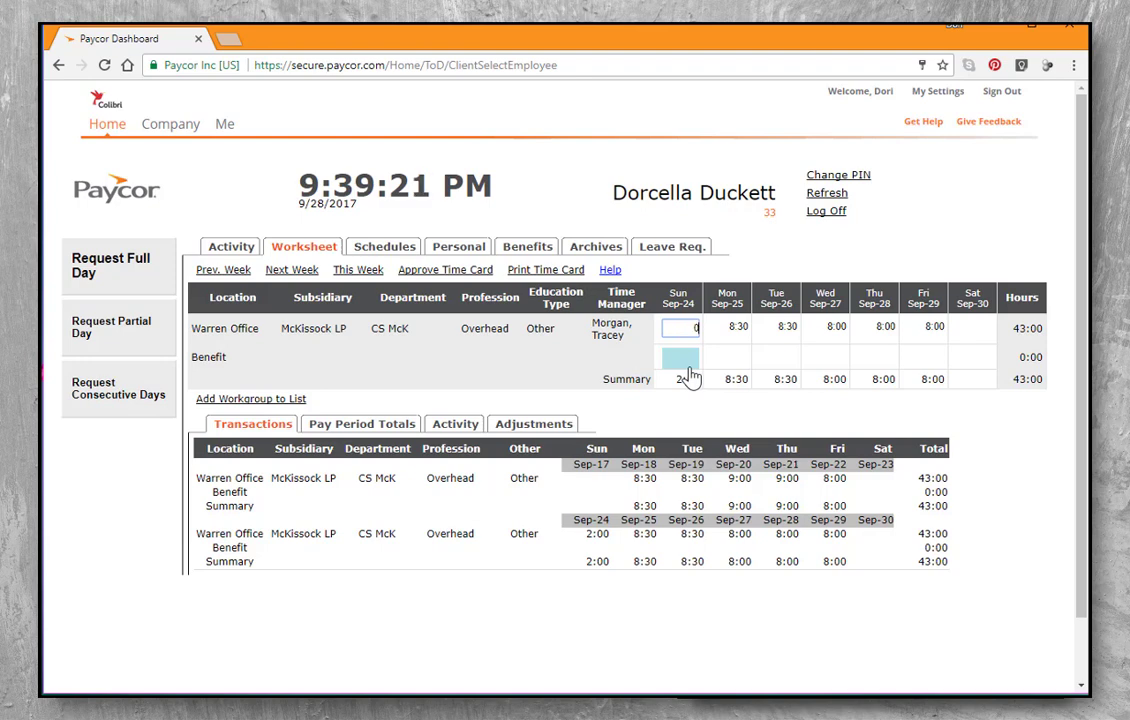
{"action": "left_click", "coordinate": [686, 394]}
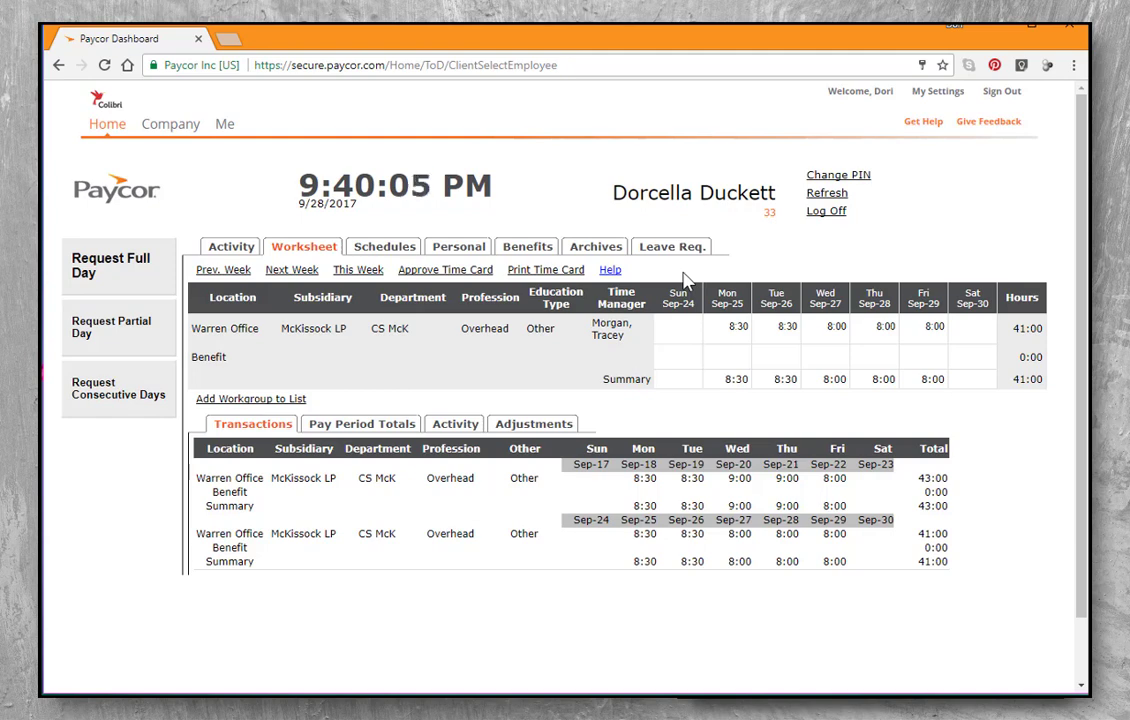
Step: Open the time card approval form and cancel it without approving the time card
{"action": "left_click", "coordinate": [440, 280]}
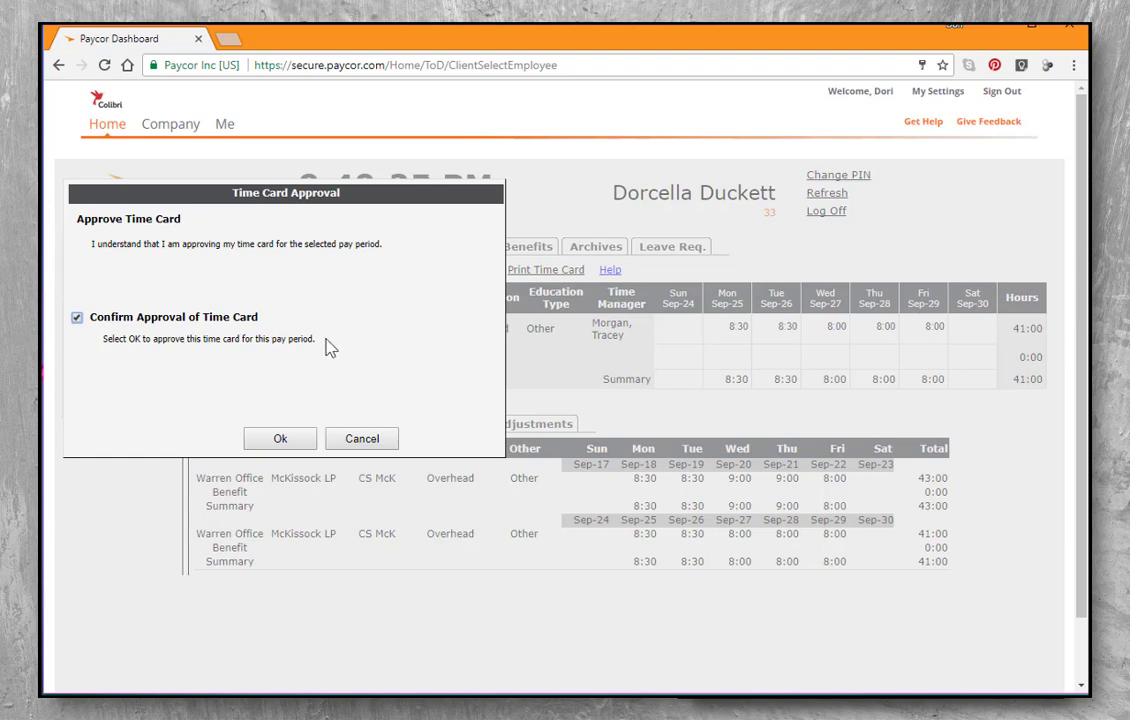
{"action": "left_click", "coordinate": [363, 446]}
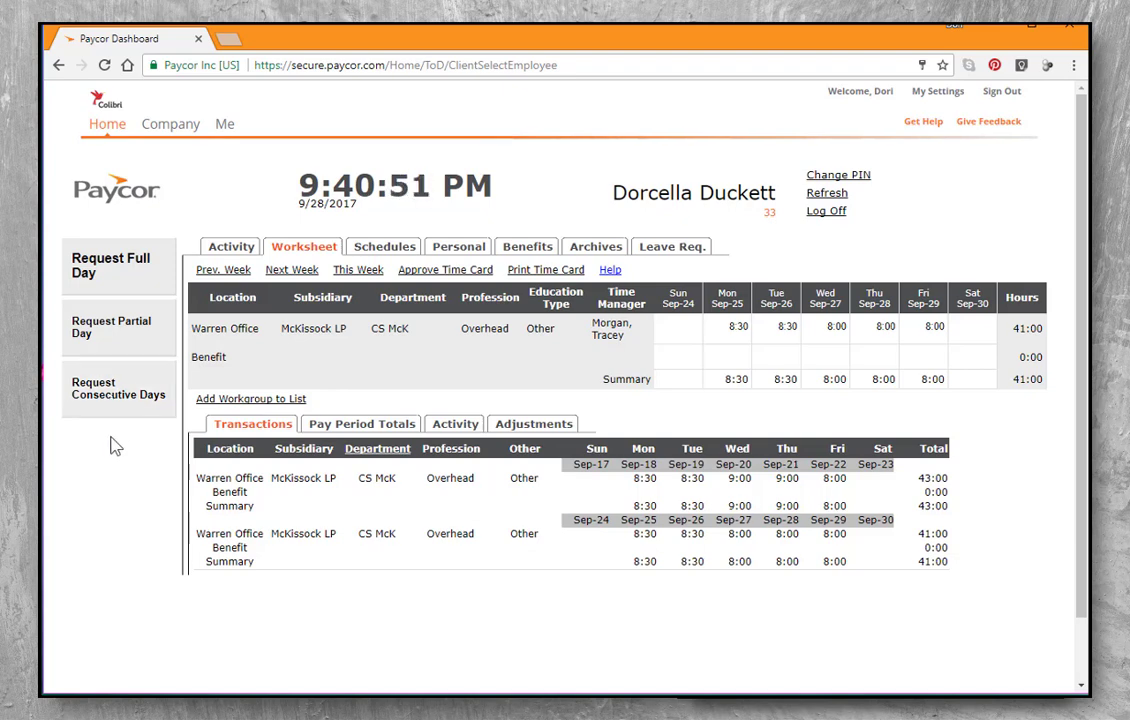
Step: Start a full-day time off request and set its date to 10/2/2017
{"action": "left_click", "coordinate": [102, 283]}
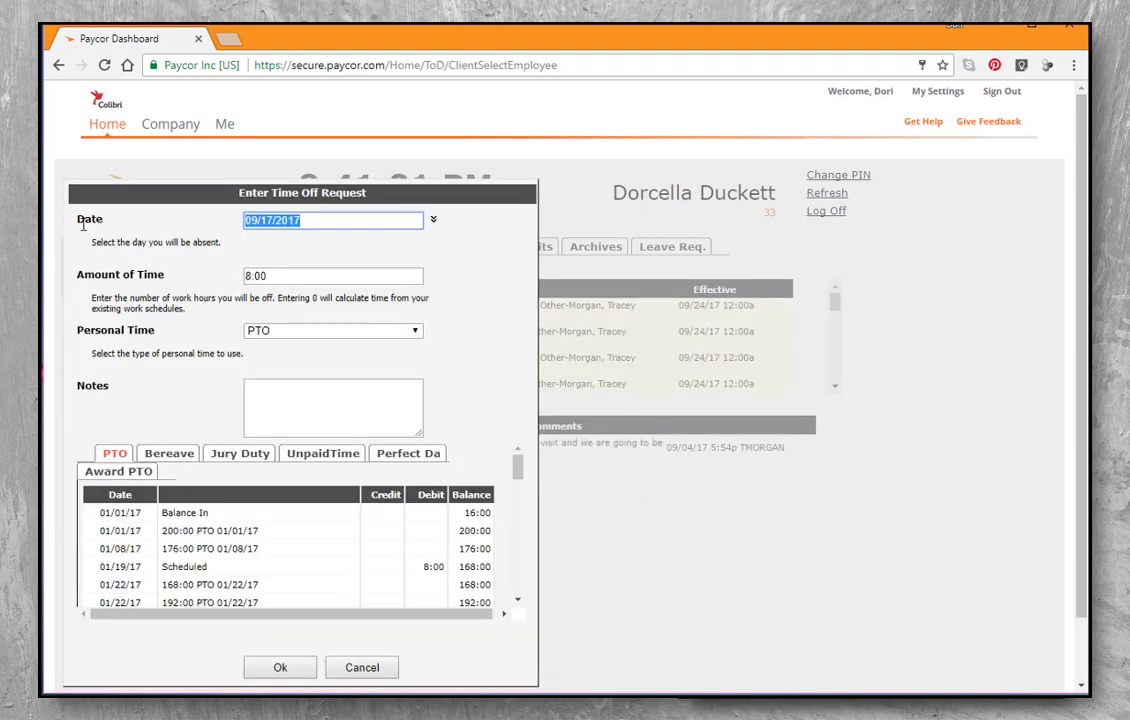
{"action": "left_click", "coordinate": [433, 221]}
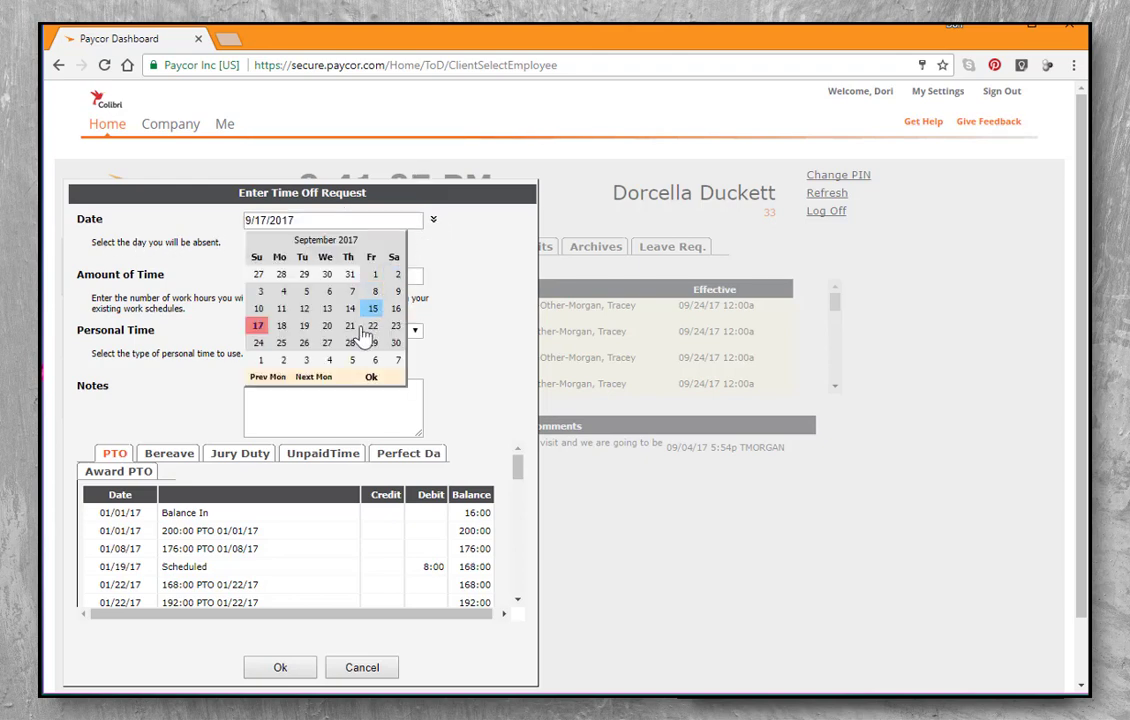
{"action": "left_click", "coordinate": [284, 362]}
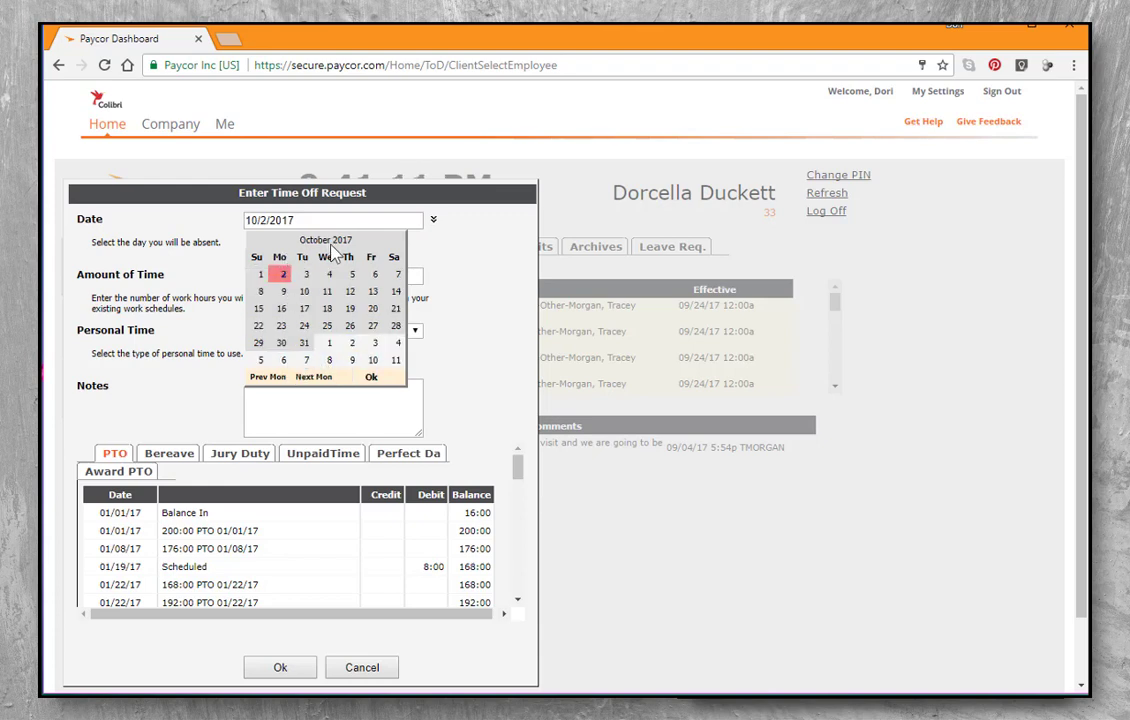
{"action": "left_click", "coordinate": [371, 380]}
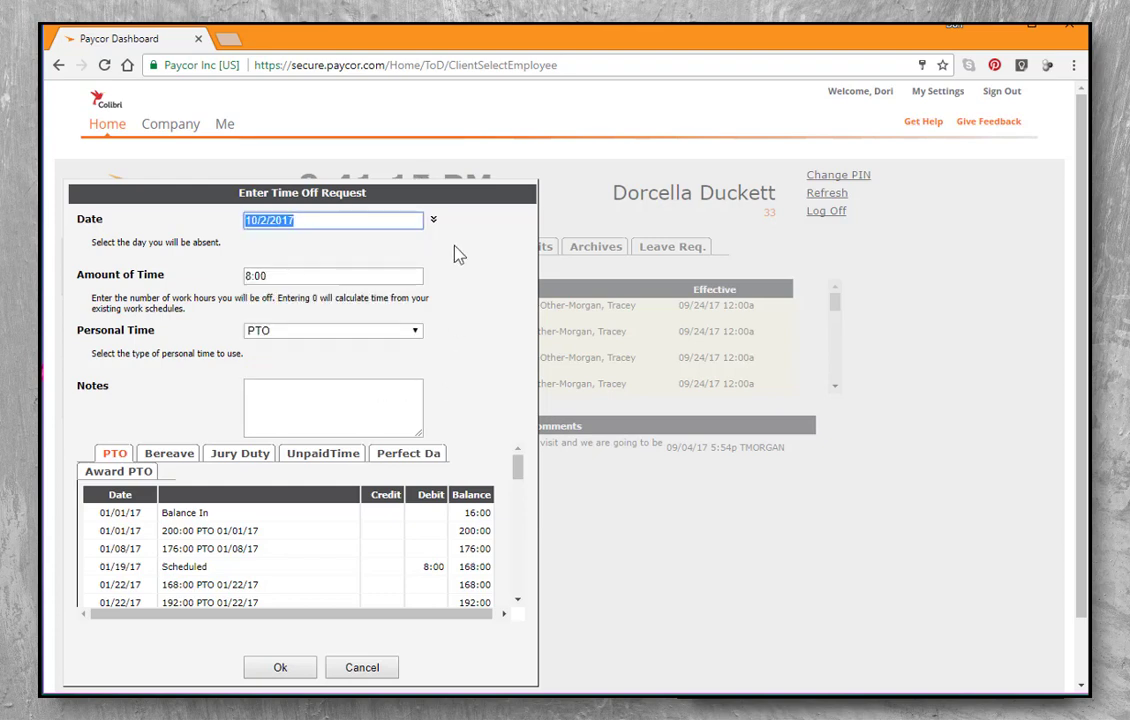
{"action": "left_click", "coordinate": [309, 221]}
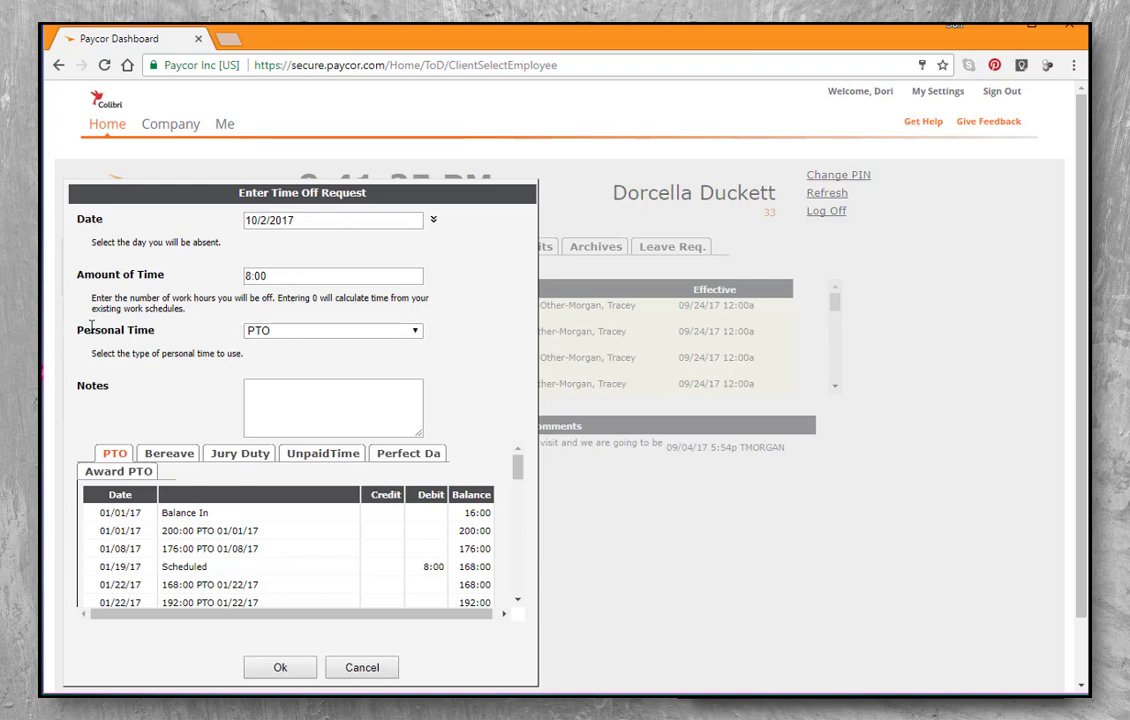
Step: Review the available personal time types and the Bereave, Jury Duty, UnpaidTime, Perfect Da and PTO balances in the request
{"action": "left_click", "coordinate": [310, 336]}
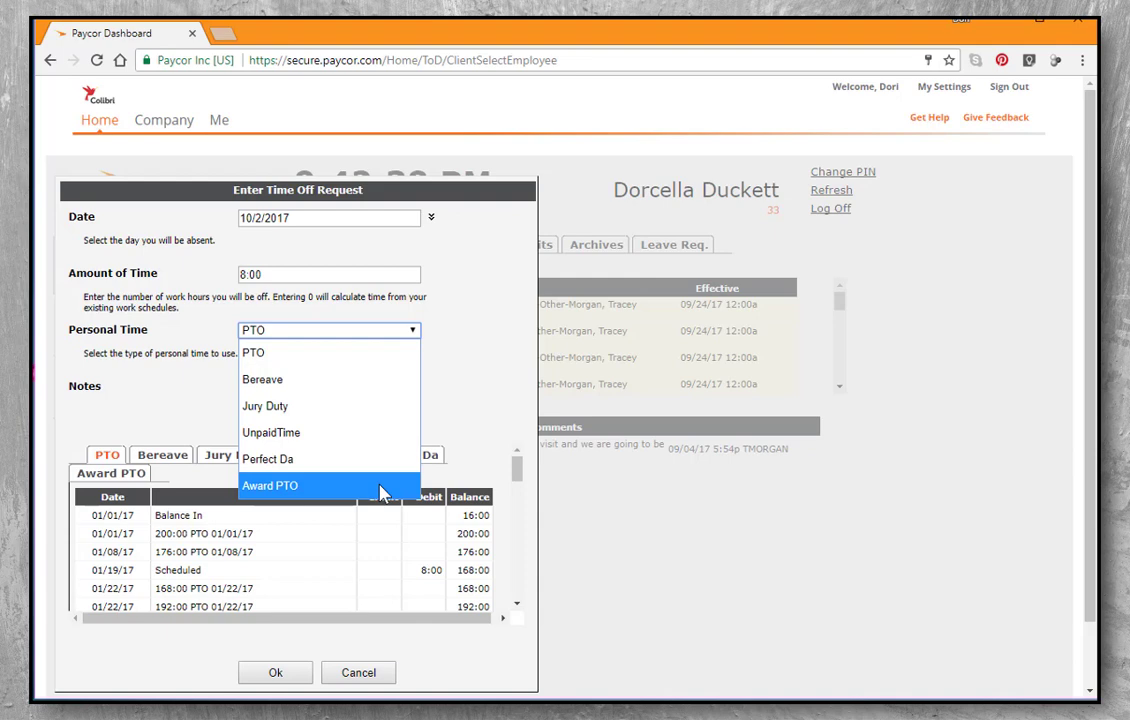
{"action": "left_click", "coordinate": [452, 410]}
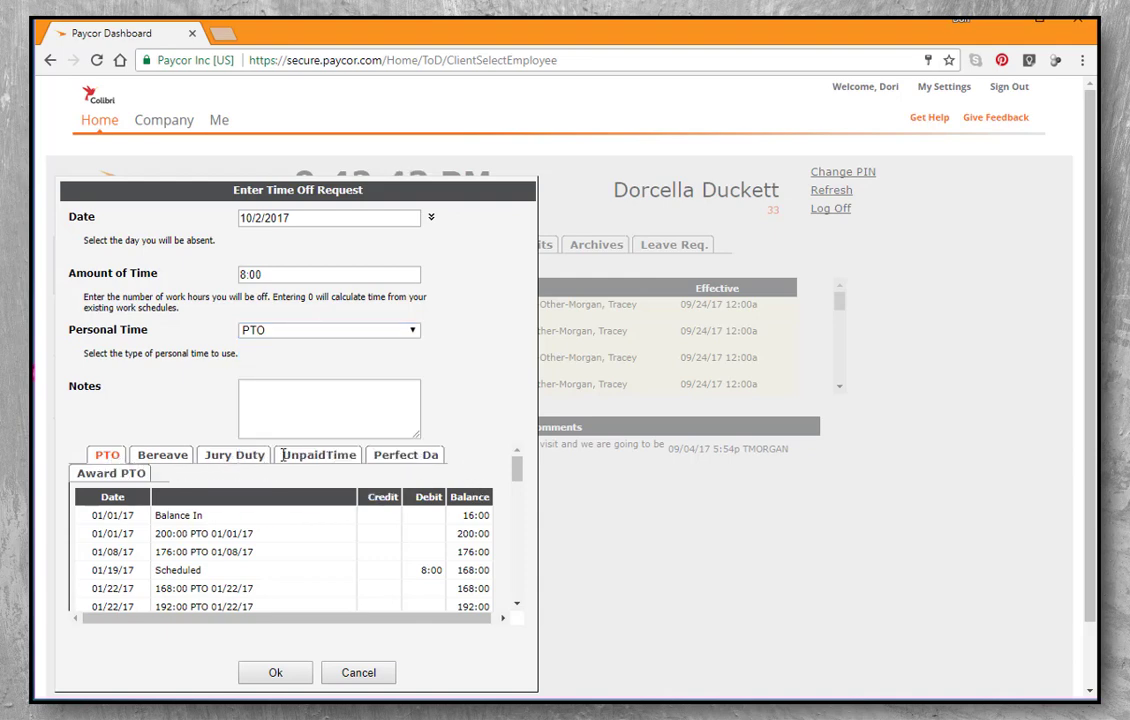
{"action": "left_click", "coordinate": [153, 458]}
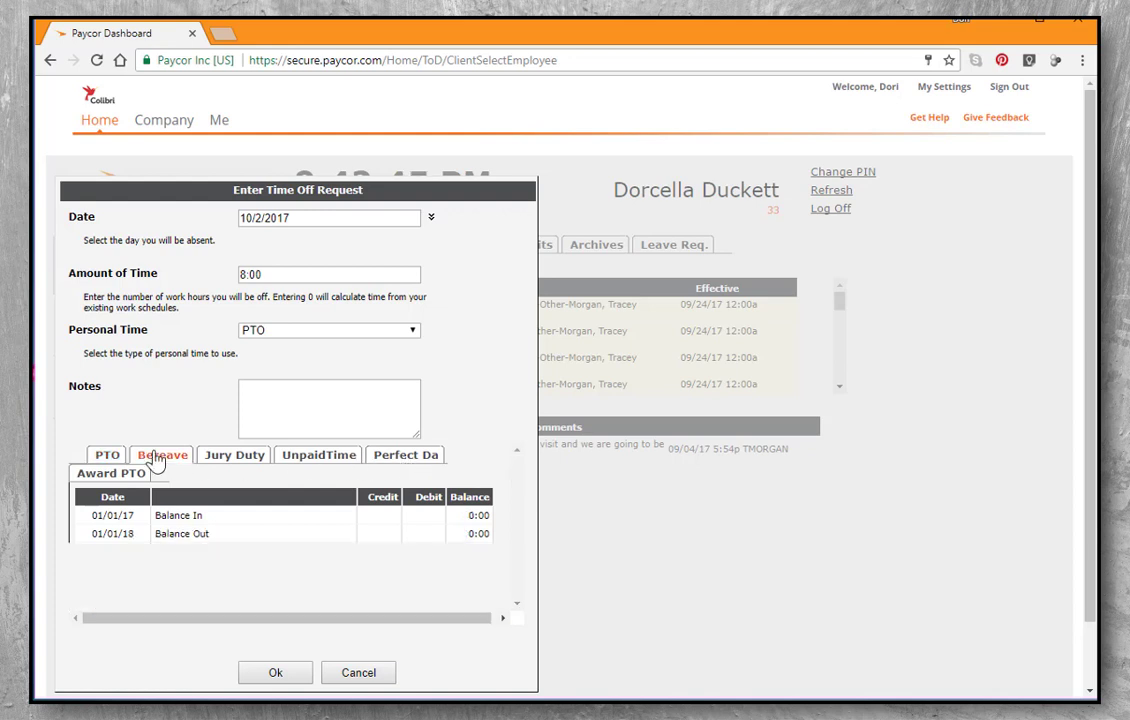
{"action": "left_click", "coordinate": [250, 458]}
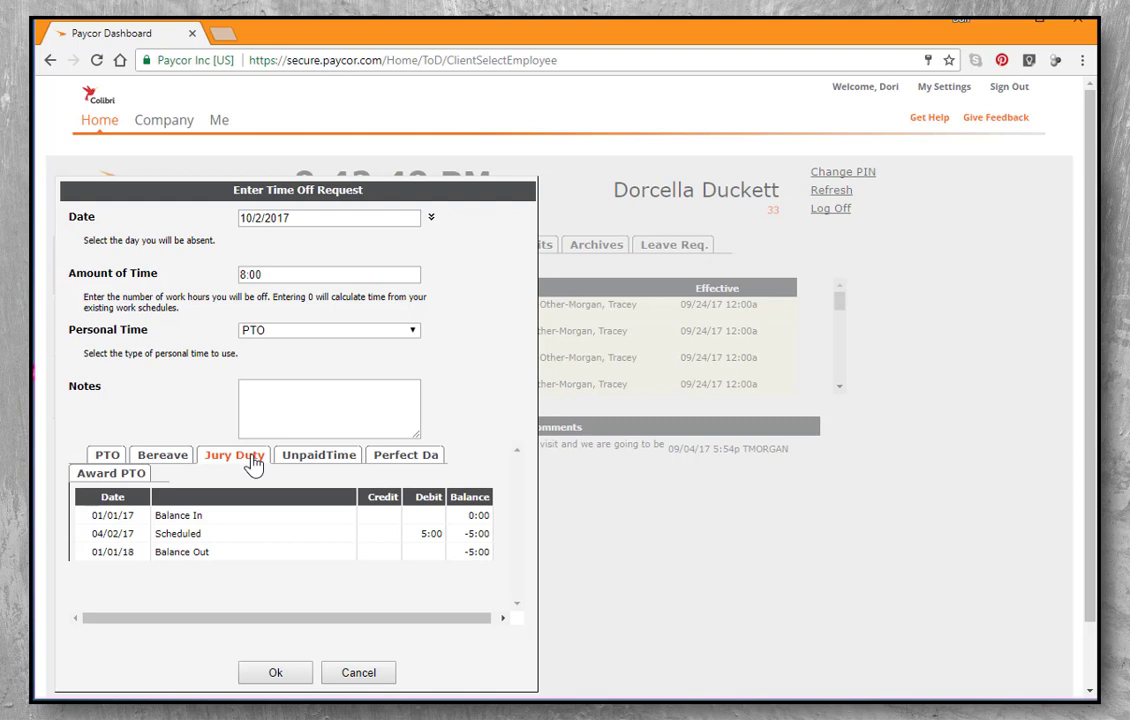
{"action": "left_click", "coordinate": [320, 458]}
{"action": "left_click", "coordinate": [416, 458]}
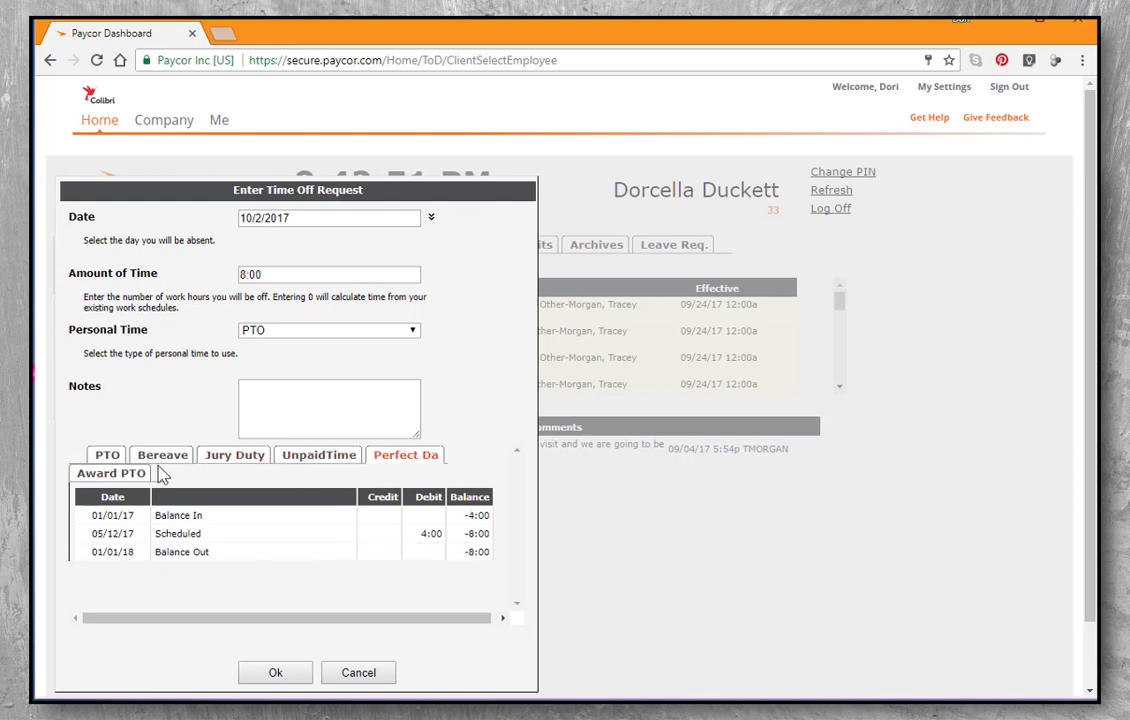
{"action": "left_click", "coordinate": [107, 456]}
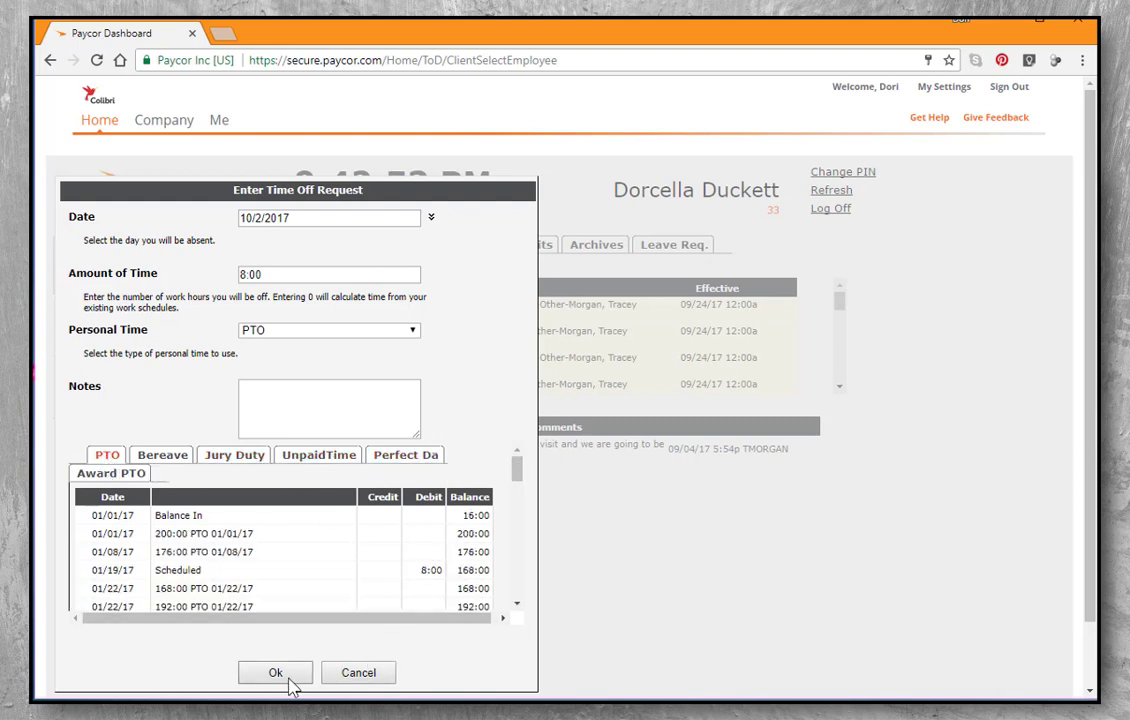
Step: Add the note "Out of town" to the full-day request and close the request form
{"action": "left_click", "coordinate": [371, 396]}
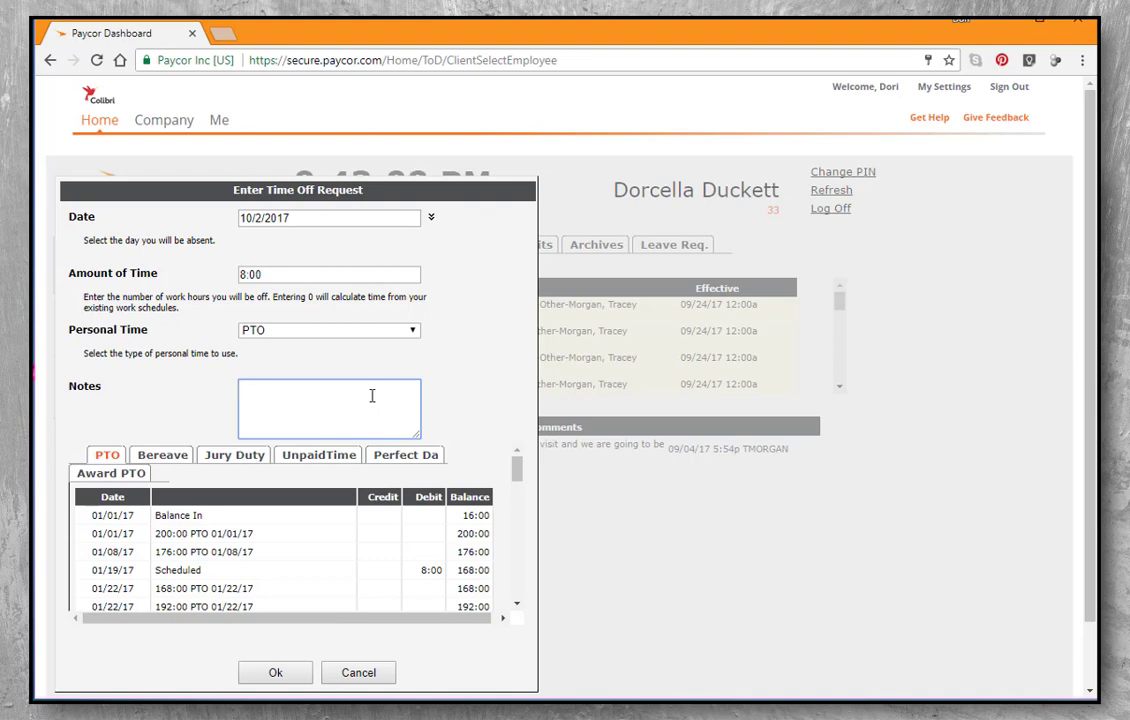
{"action": "type", "text": "Out"}
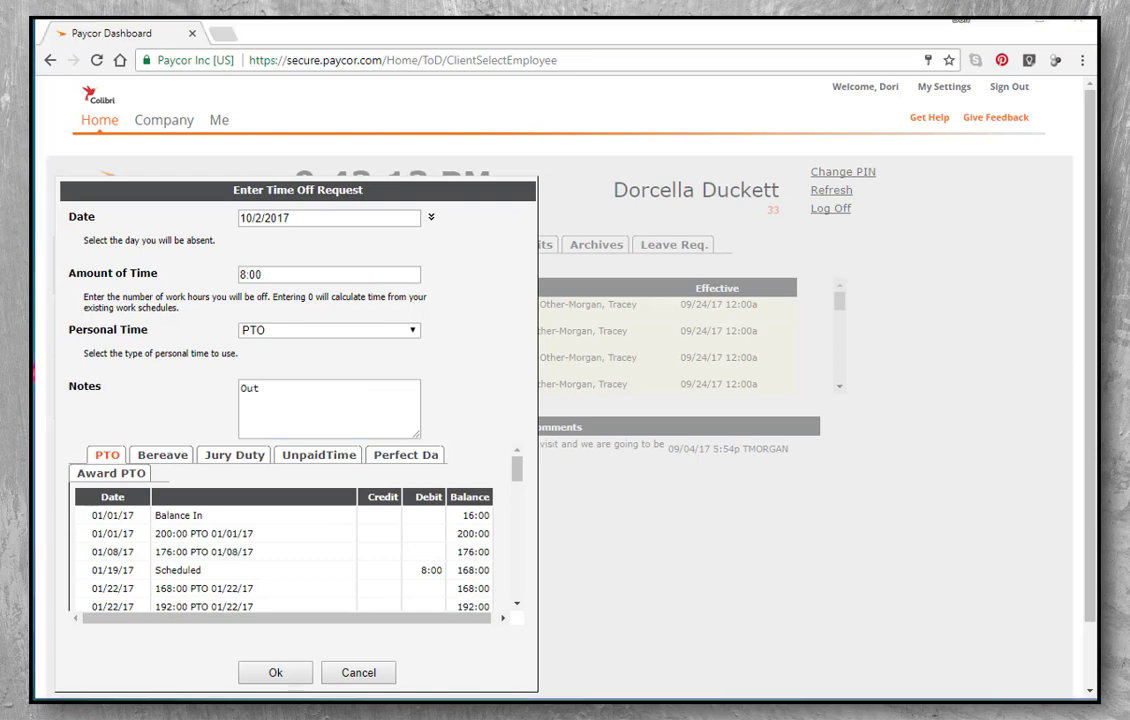
{"action": "left_click", "coordinate": [306, 400]}
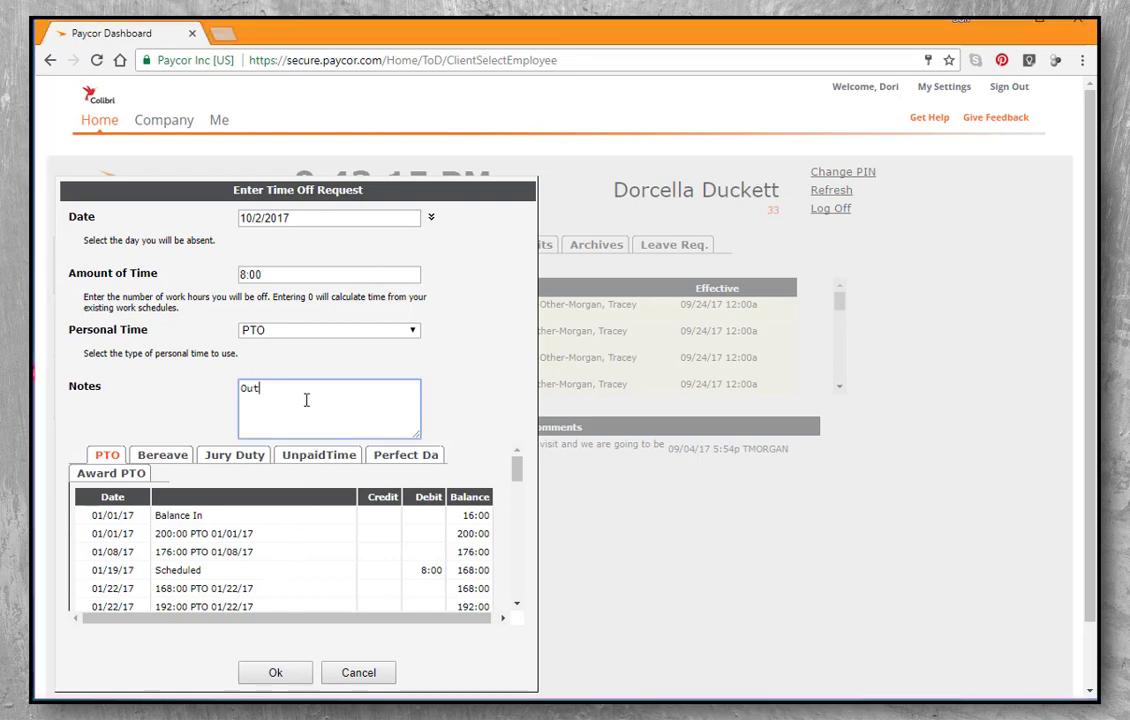
{"action": "type", "text": "of town"}
{"action": "left_click", "coordinate": [292, 671]}
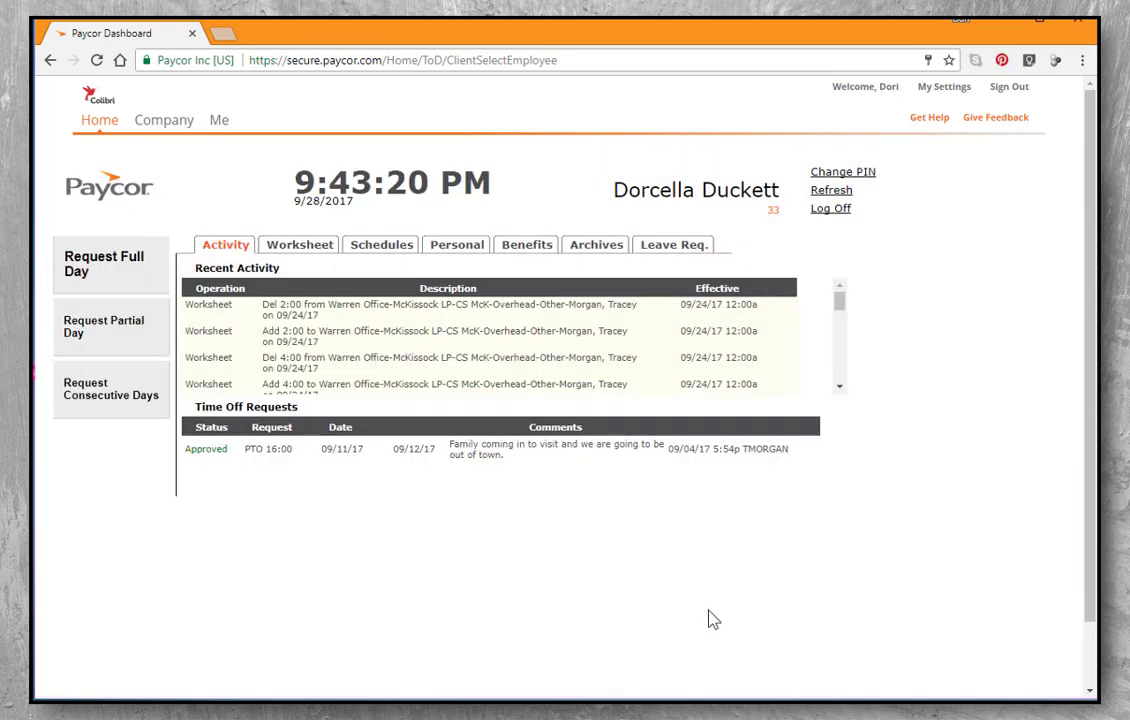
Step: Start a partial-day time off request and set its date to 9/29/2017
{"action": "left_click", "coordinate": [147, 342]}
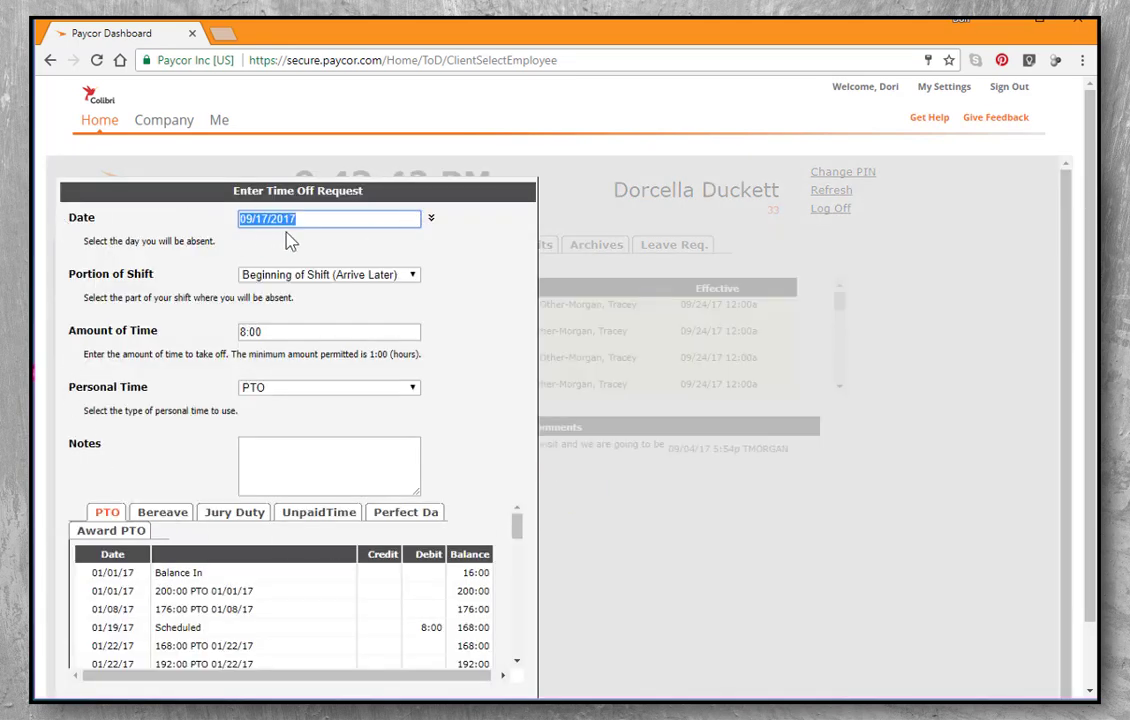
{"action": "left_click", "coordinate": [431, 218]}
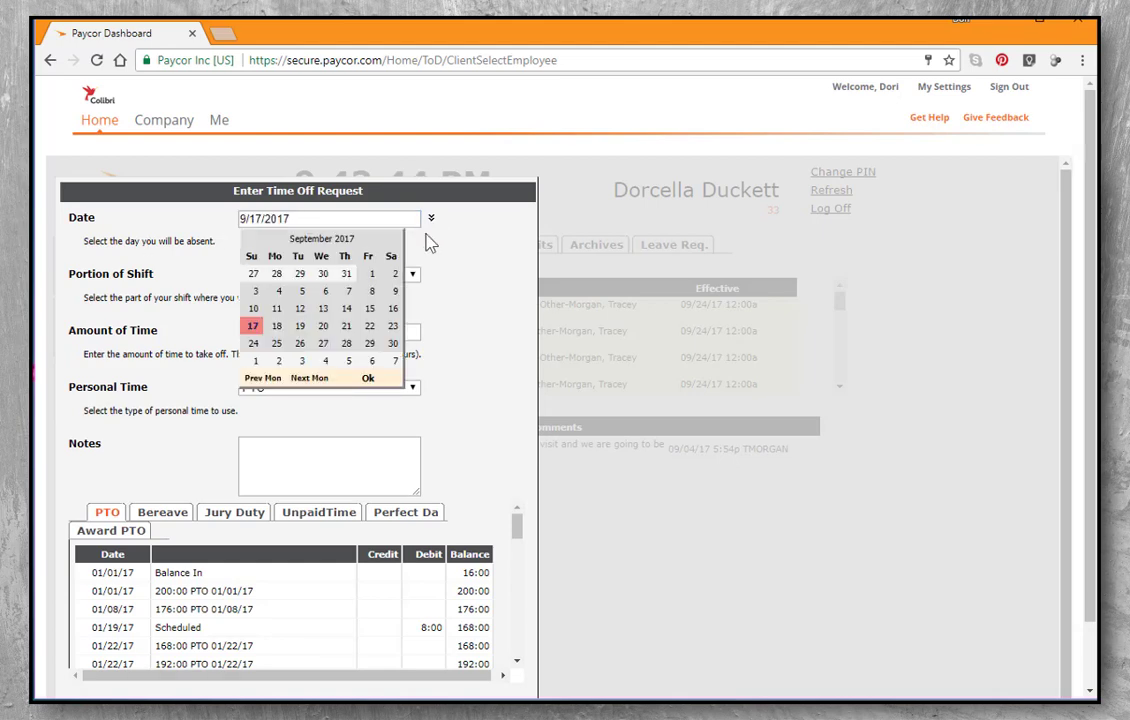
{"action": "left_click", "coordinate": [370, 344]}
{"action": "left_click", "coordinate": [368, 379]}
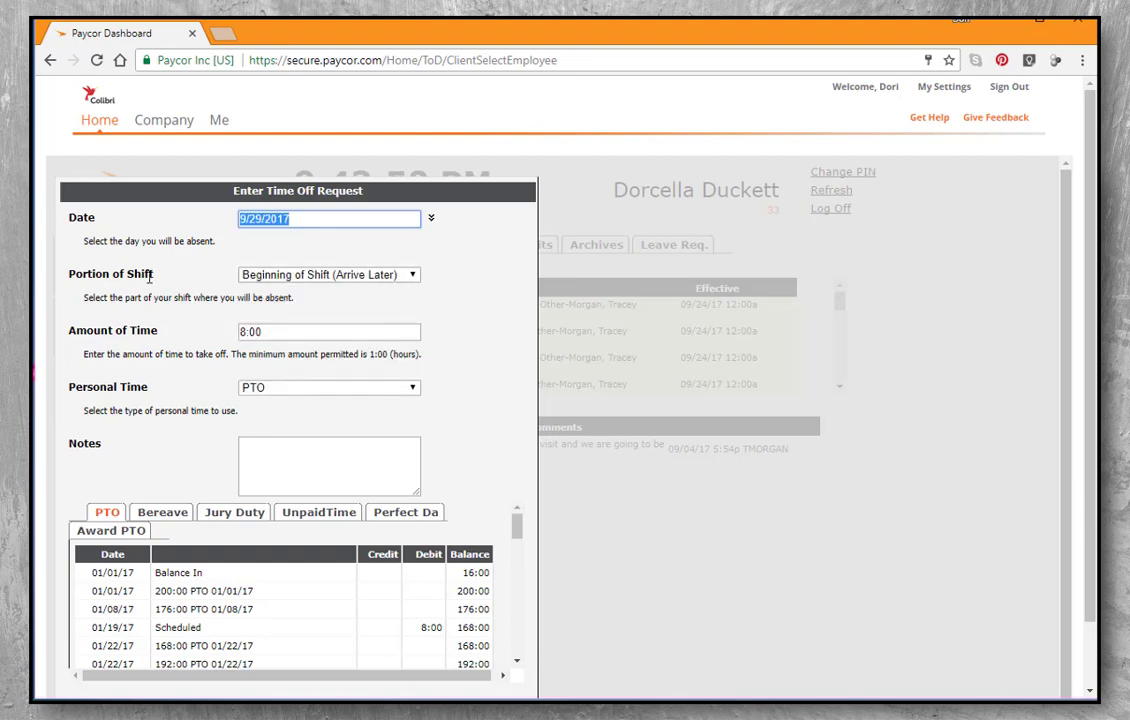
Step: Set the partial-day request's portion of shift to Middle of Shift and its amount of time to 1 hour
{"action": "left_click", "coordinate": [396, 279]}
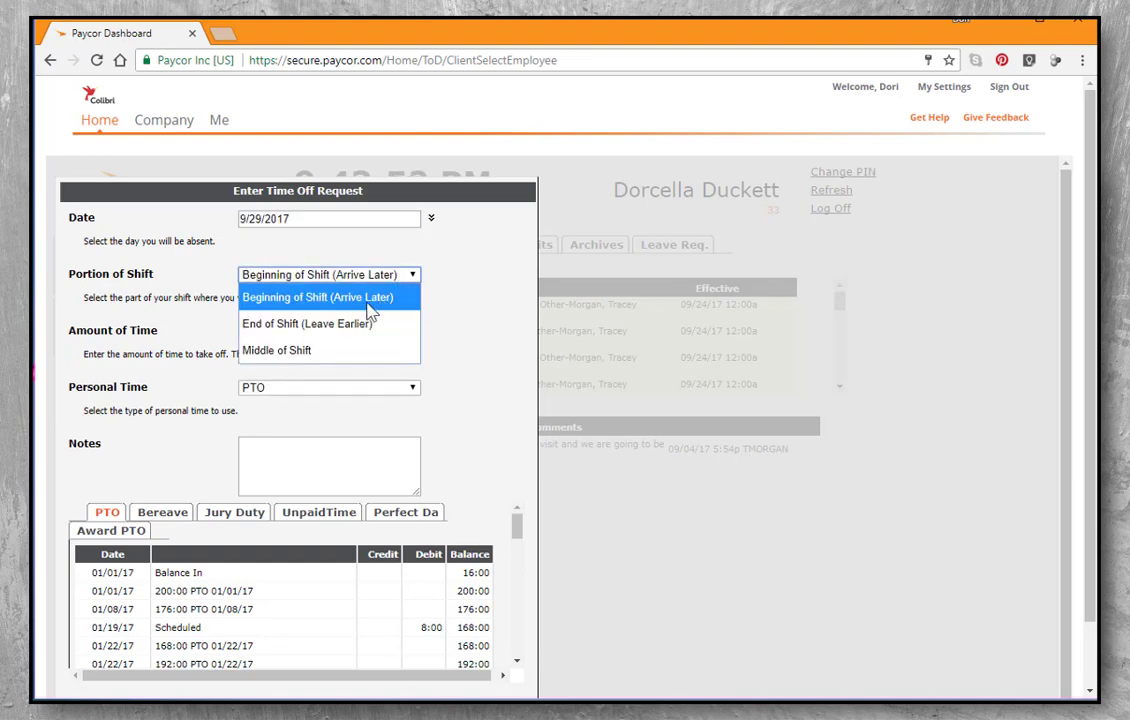
{"action": "left_click", "coordinate": [321, 352]}
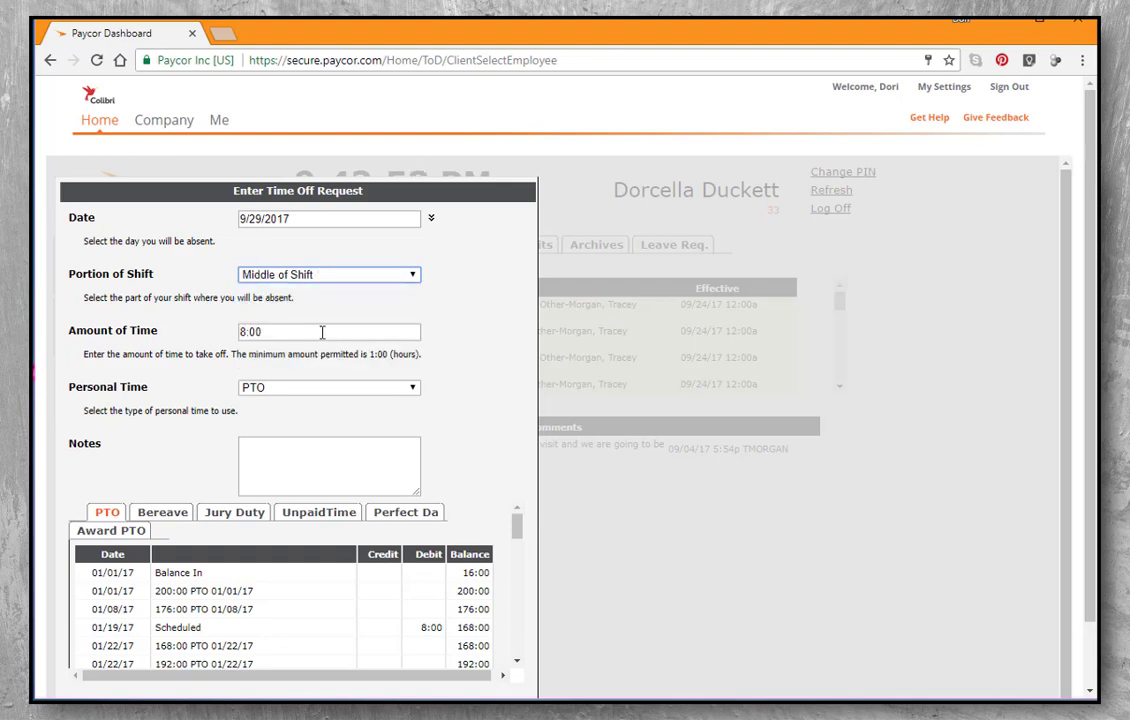
{"action": "triple_click", "coordinate": [321, 332]}
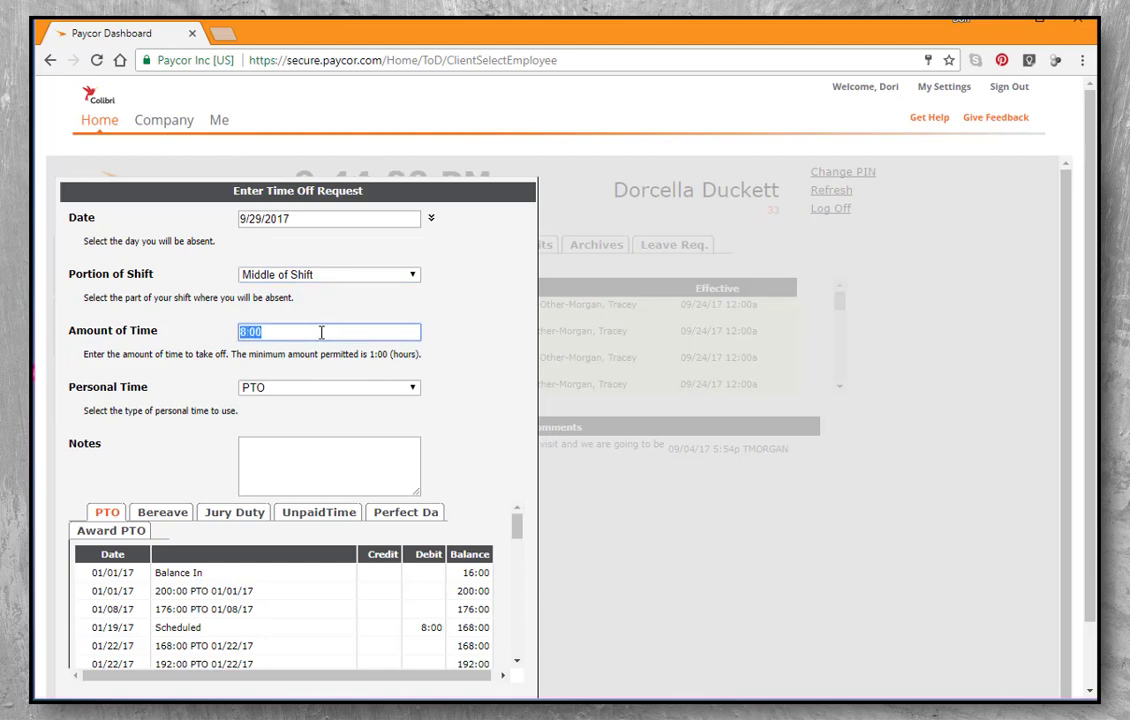
{"action": "type", "text": "1"}
{"action": "left_click", "coordinate": [445, 318]}
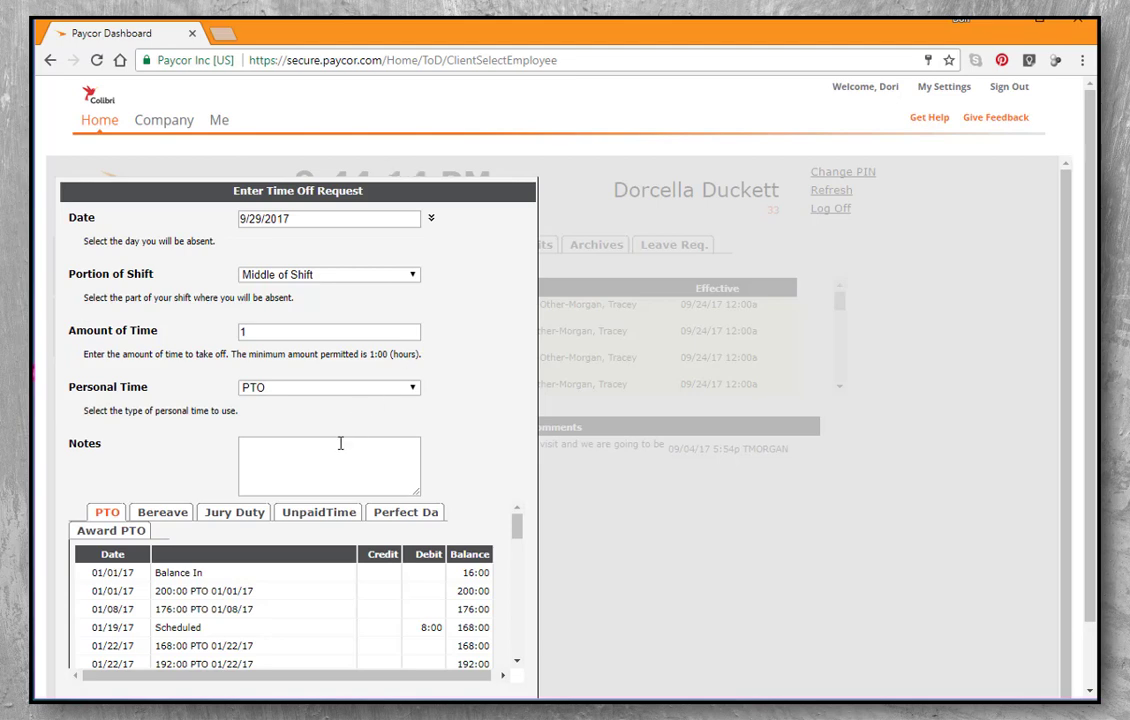
Step: Select PTO as the personal time with the note "doc appointment", and cancel the partial-day request
{"action": "left_click", "coordinate": [350, 388]}
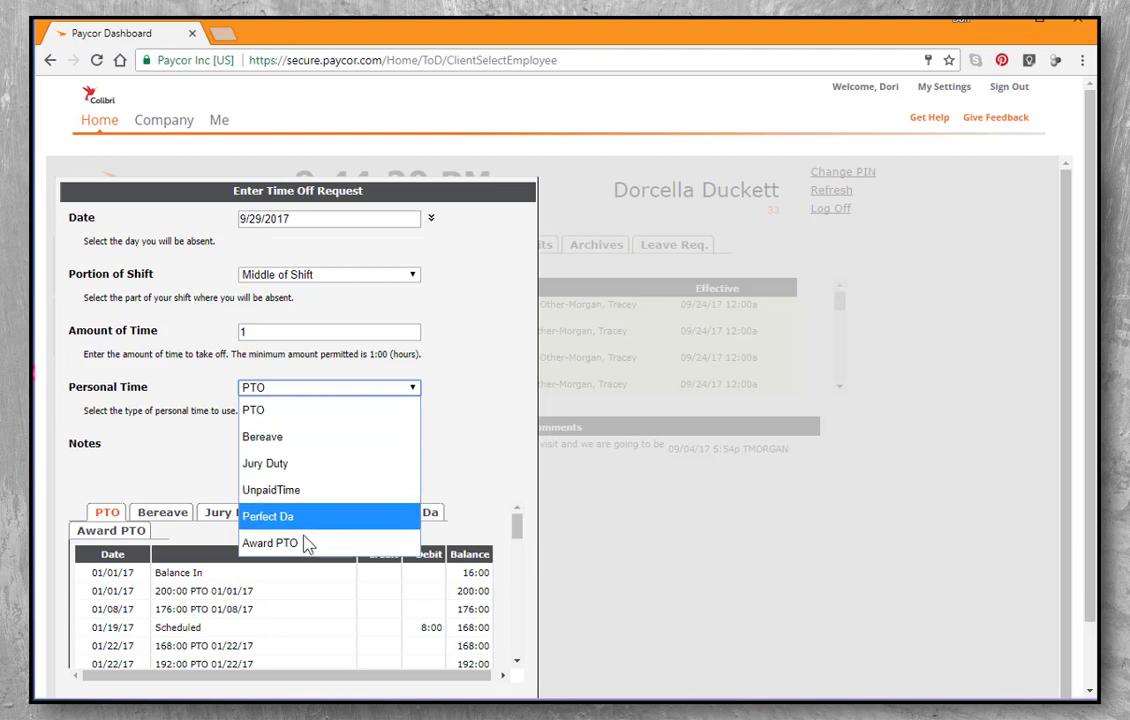
{"action": "left_click", "coordinate": [262, 411]}
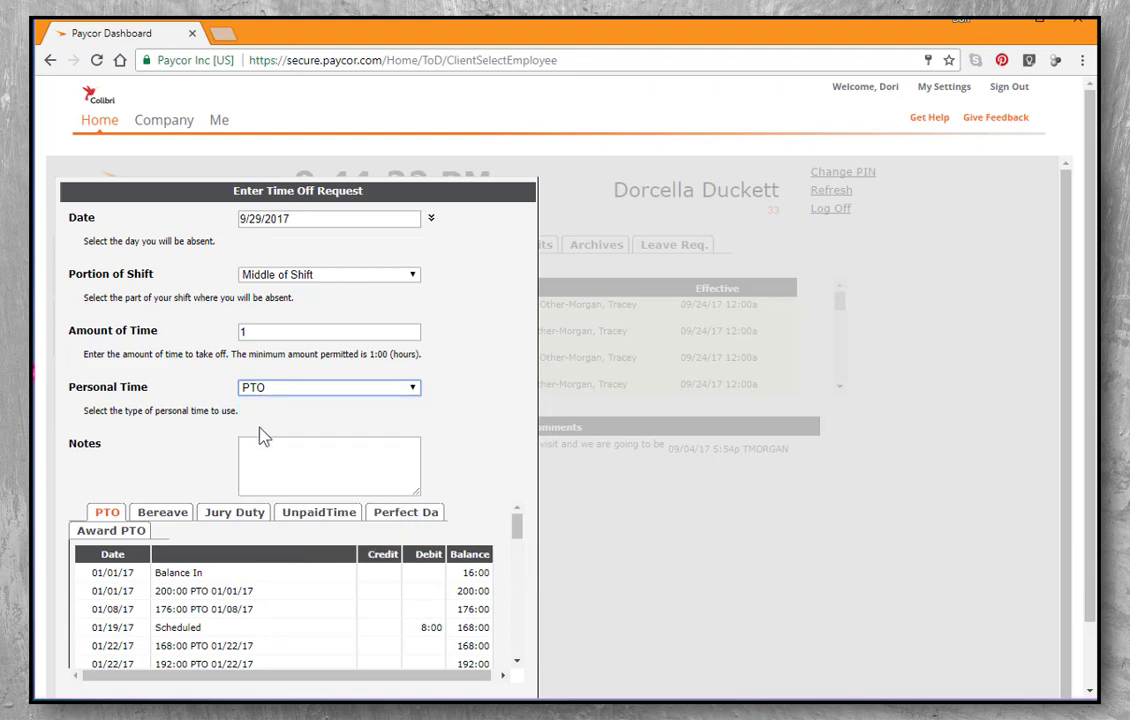
{"action": "left_click", "coordinate": [270, 451]}
{"action": "type", "text": "do"}
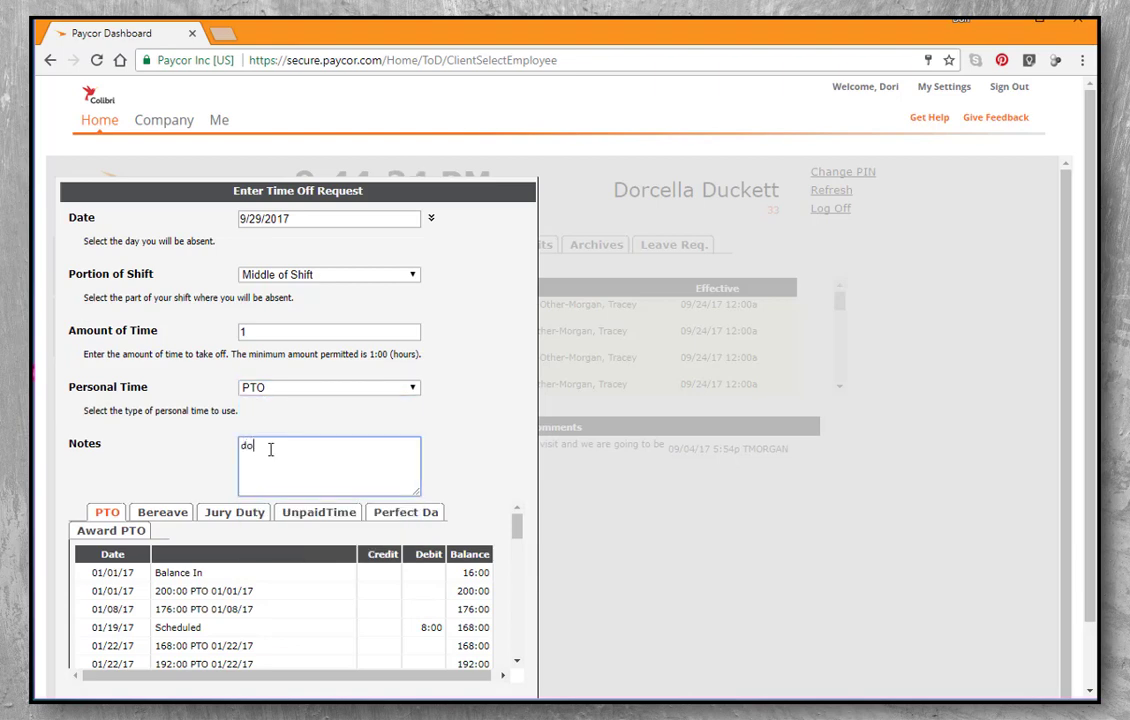
{"action": "type", "text": "c appointment"}
{"action": "scroll", "coordinate": [513, 572], "scroll_direction": "down", "scroll_amount": 5}
{"action": "scroll", "coordinate": [530, 637], "scroll_direction": "down", "scroll_amount": 1}
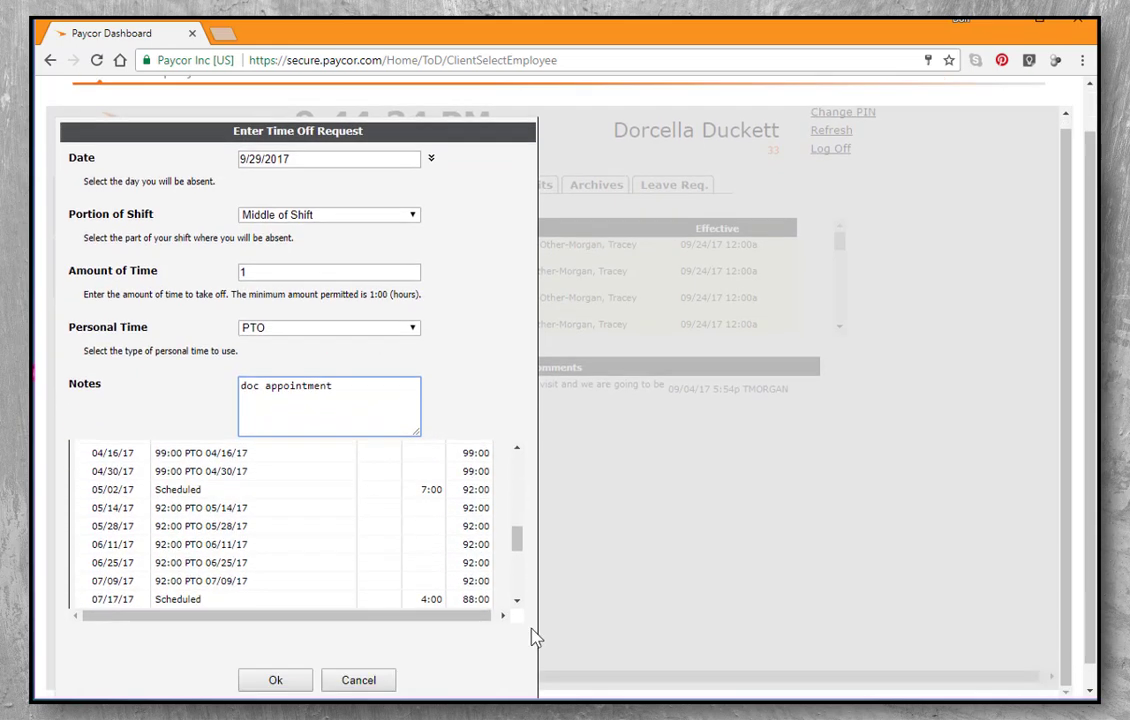
{"action": "left_click", "coordinate": [346, 661]}
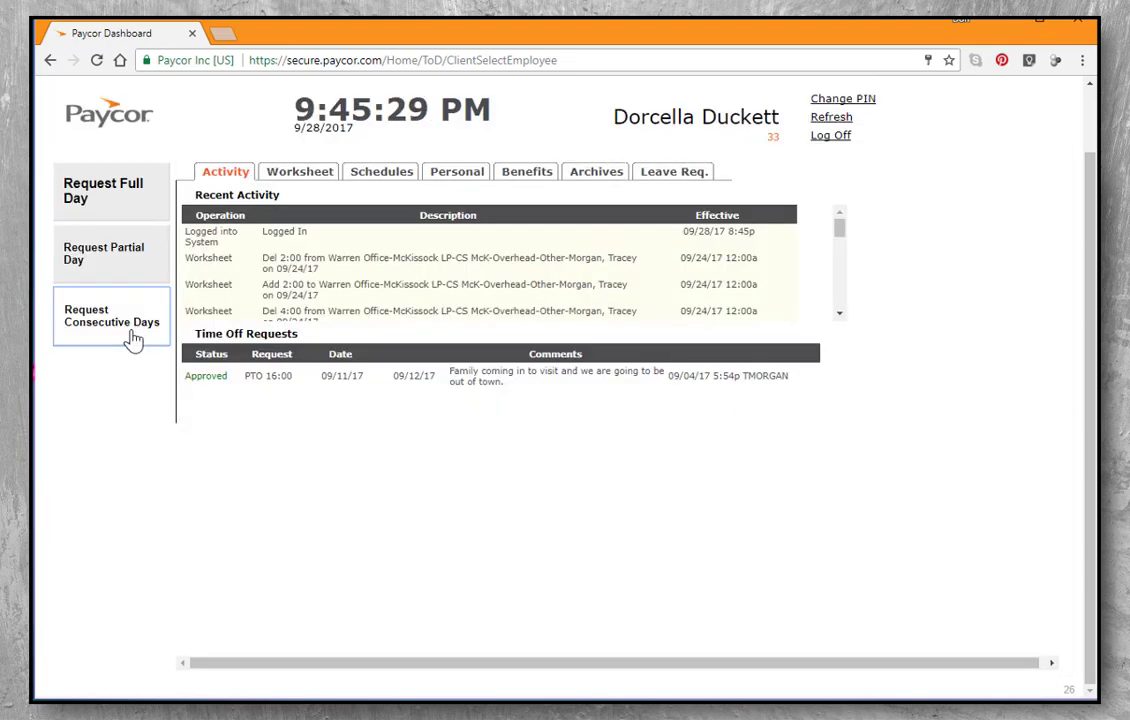
Step: Start a consecutive-days time off request running from 9/28/2017 until 9/29/2017
{"action": "left_click", "coordinate": [84, 335]}
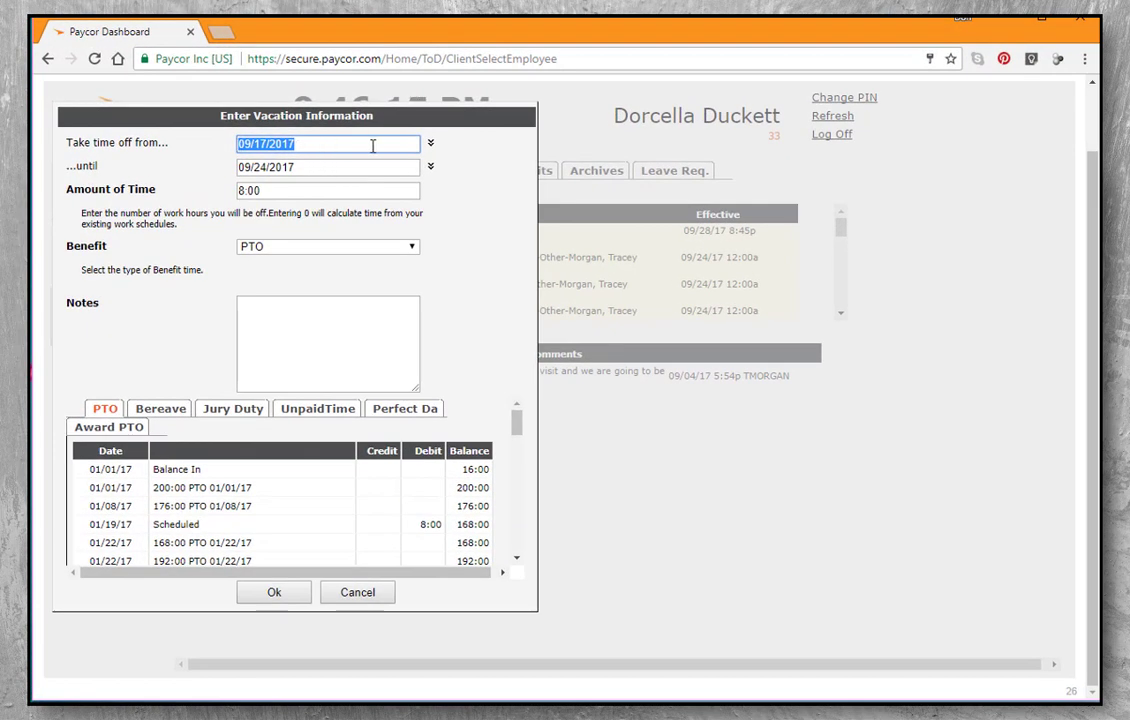
{"action": "left_click", "coordinate": [430, 143]}
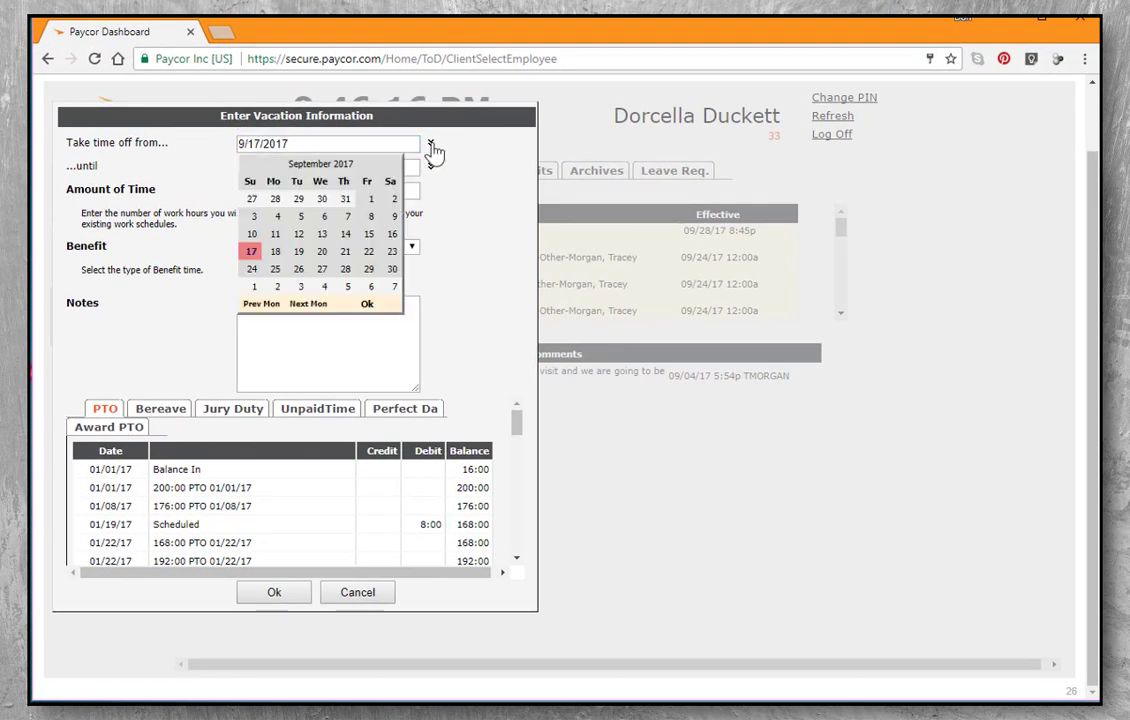
{"action": "left_click", "coordinate": [345, 269]}
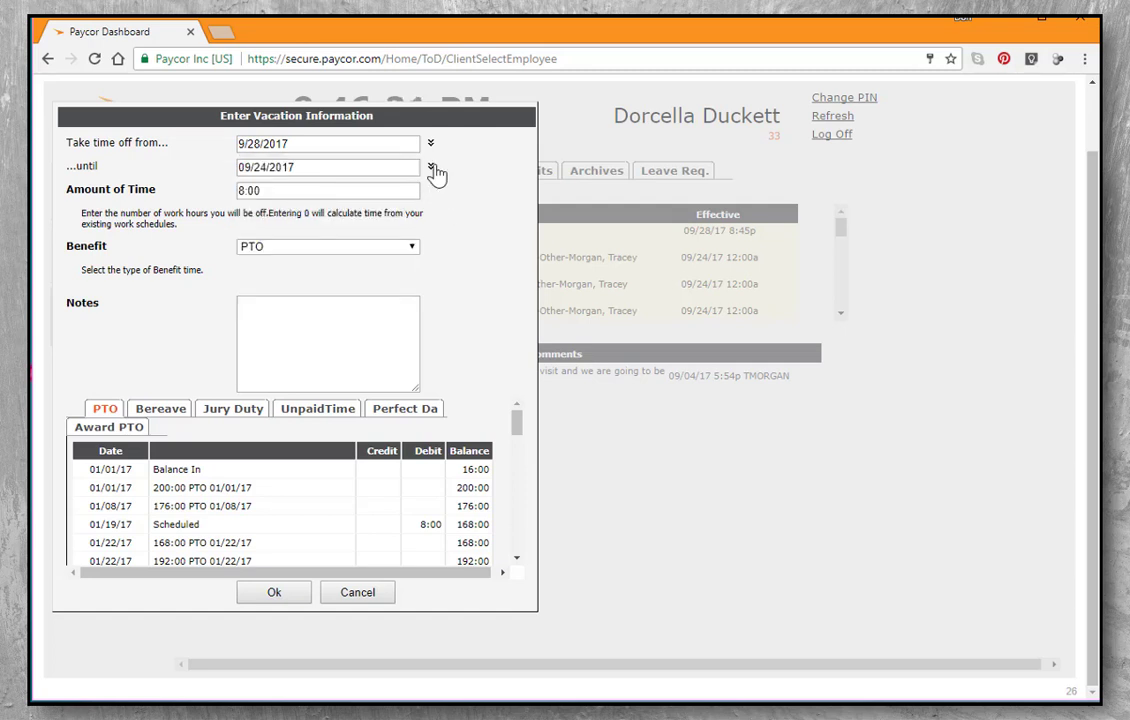
{"action": "left_click", "coordinate": [430, 167]}
{"action": "left_click", "coordinate": [368, 292]}
Step: Set the amount of time to 16 hours, keep PTO as the benefit, and add the note "out of town"
{"action": "left_click", "coordinate": [293, 187]}
{"action": "left_click", "coordinate": [293, 186]}
{"action": "left_click_drag", "start_coordinate": [262, 188], "coordinate": [217, 196]}
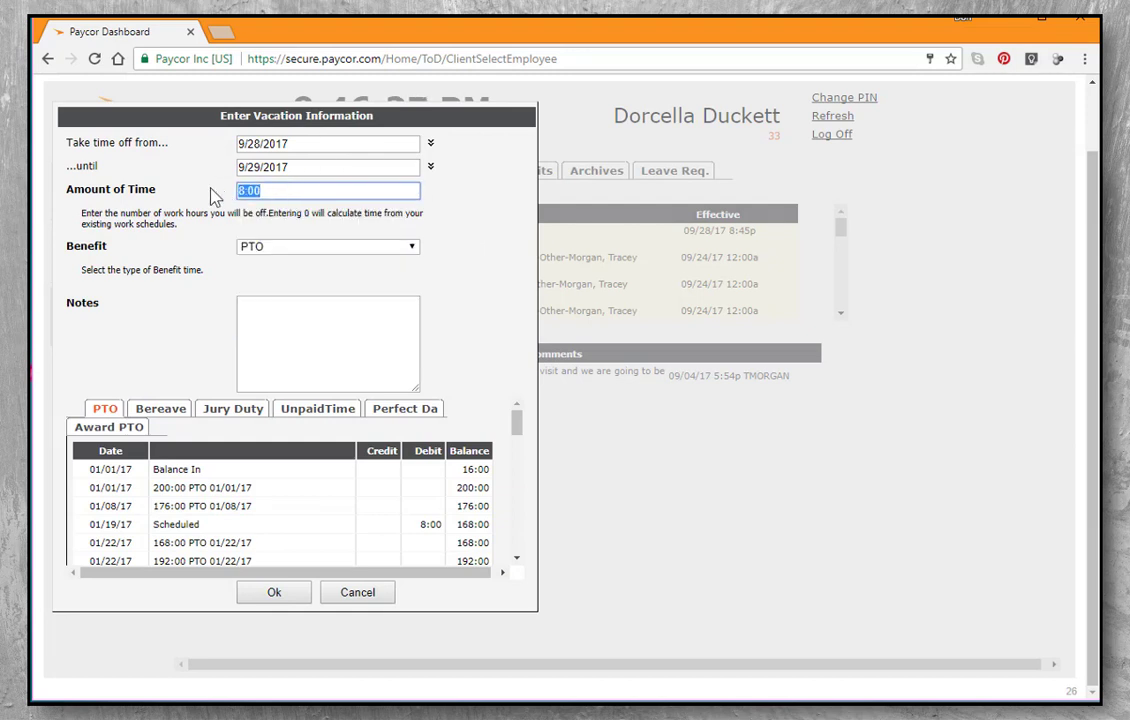
{"action": "type", "text": "16"}
{"action": "left_click", "coordinate": [491, 243]}
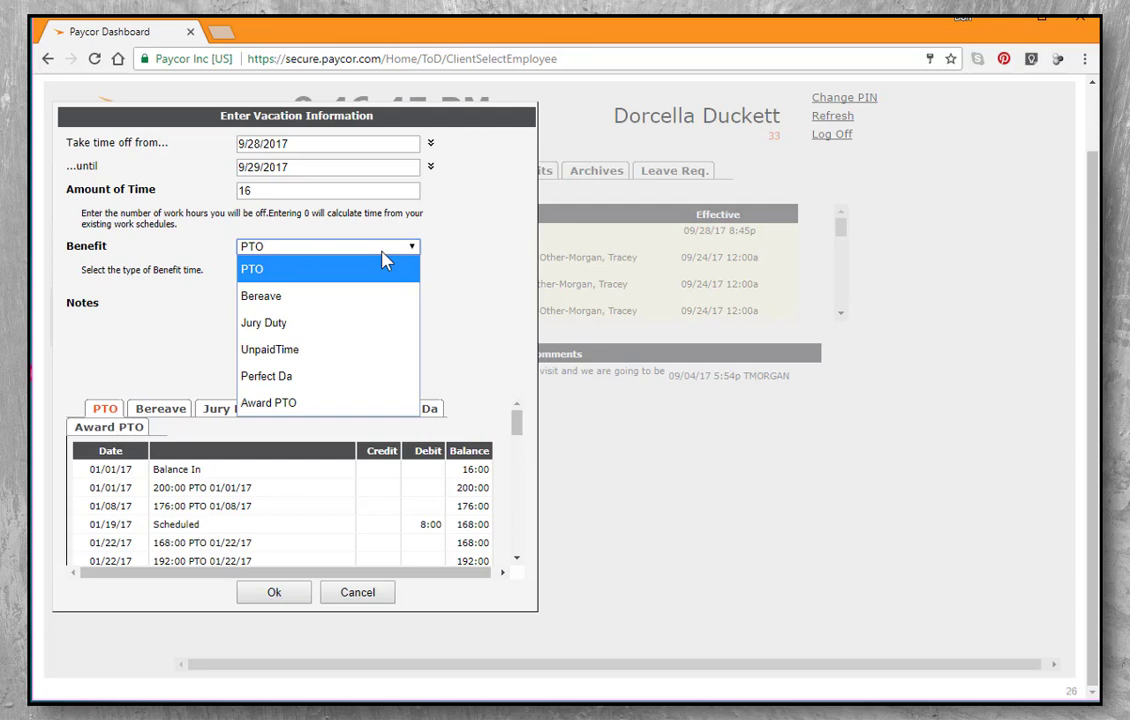
{"action": "key", "text": "Escape"}
{"action": "left_click", "coordinate": [287, 322]}
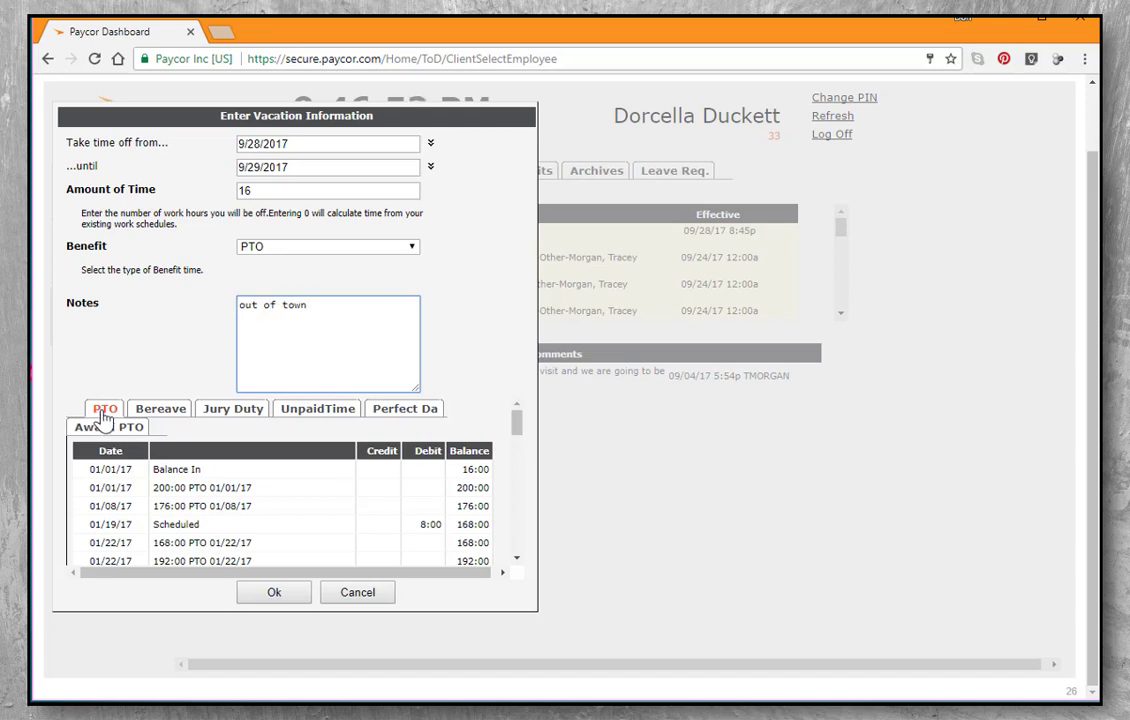
Step: Review the Perfect Da, UnpaidTime, Jury Duty, Bereave and PTO balances, and cancel the consecutive-days request
{"action": "left_click", "coordinate": [410, 410]}
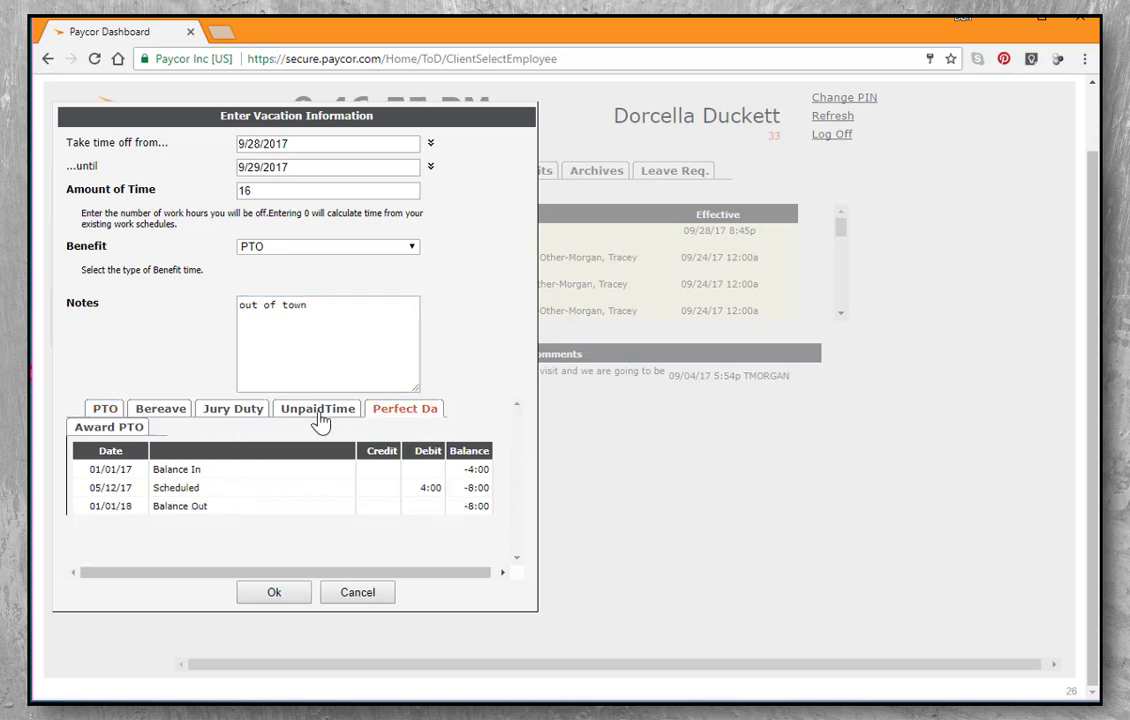
{"action": "left_click", "coordinate": [320, 418]}
{"action": "left_click", "coordinate": [240, 418]}
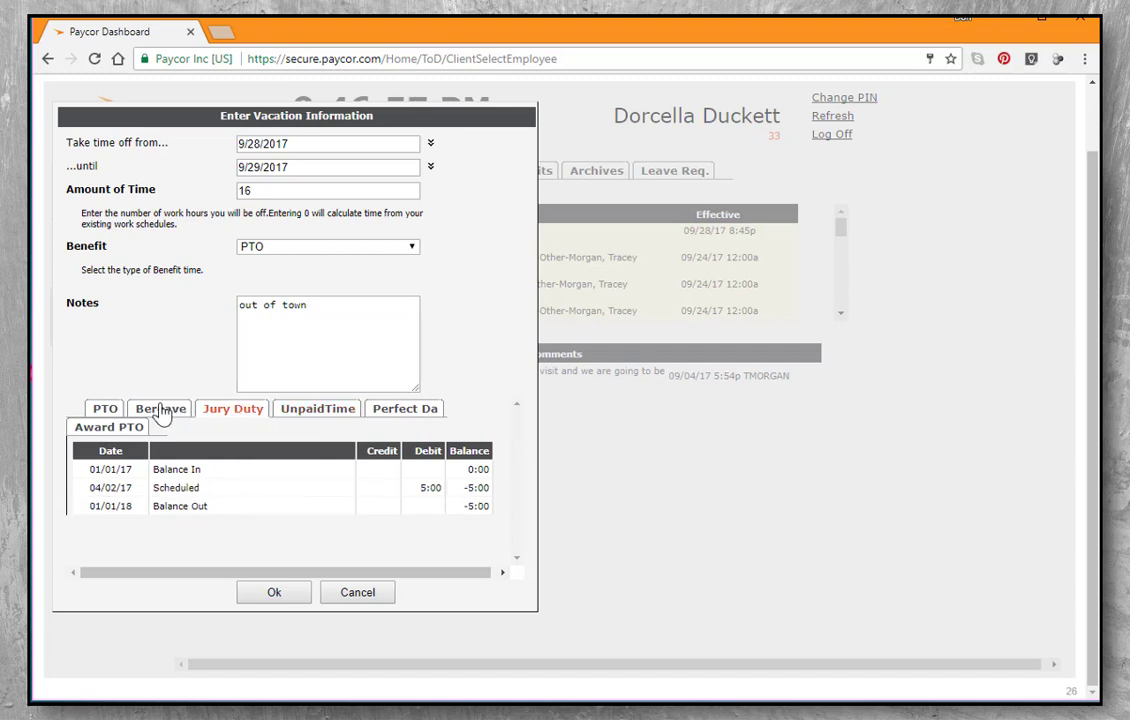
{"action": "left_click", "coordinate": [160, 414]}
{"action": "left_click", "coordinate": [103, 412]}
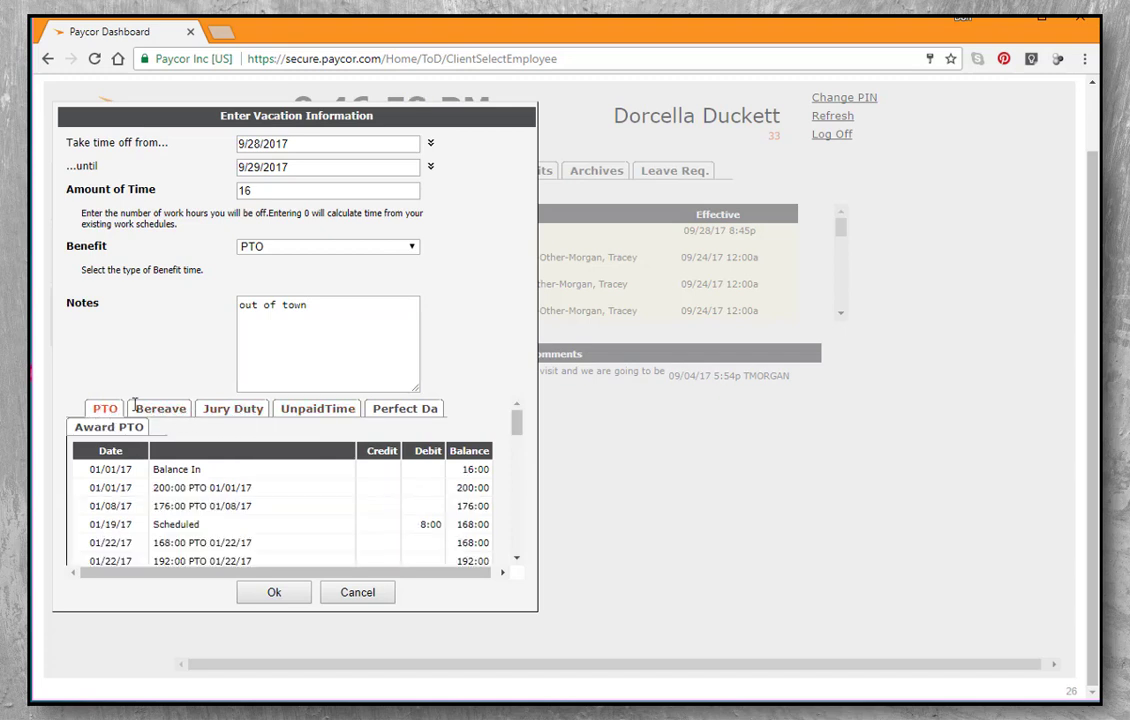
{"action": "left_click", "coordinate": [352, 594]}
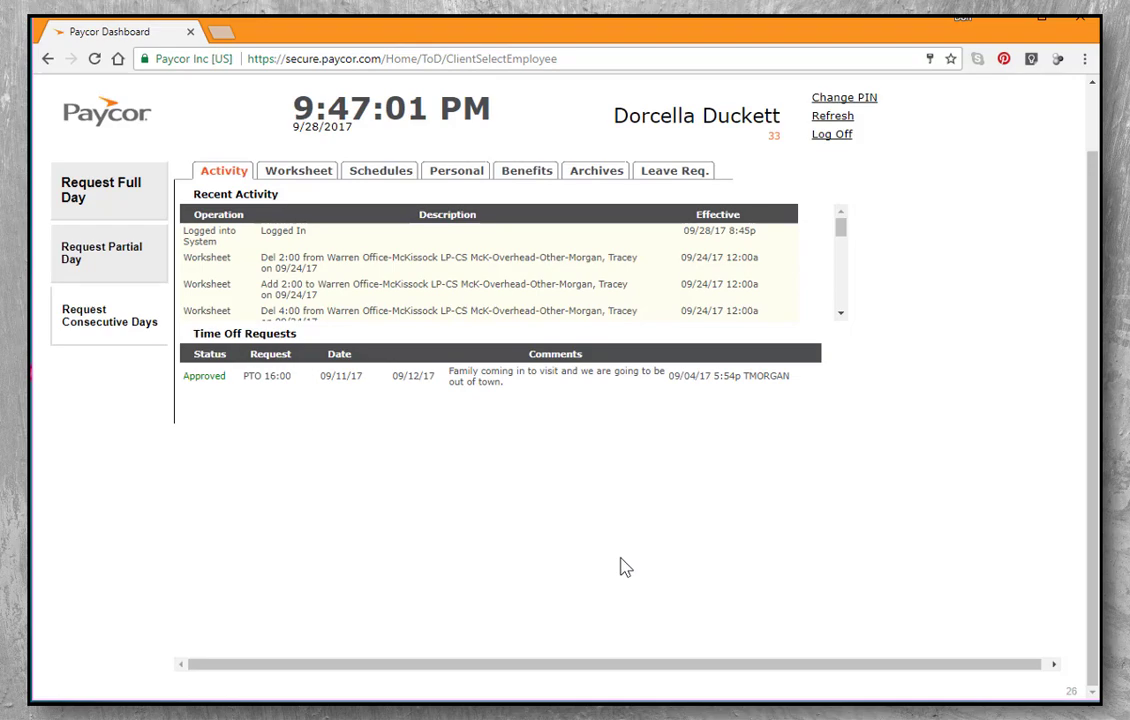